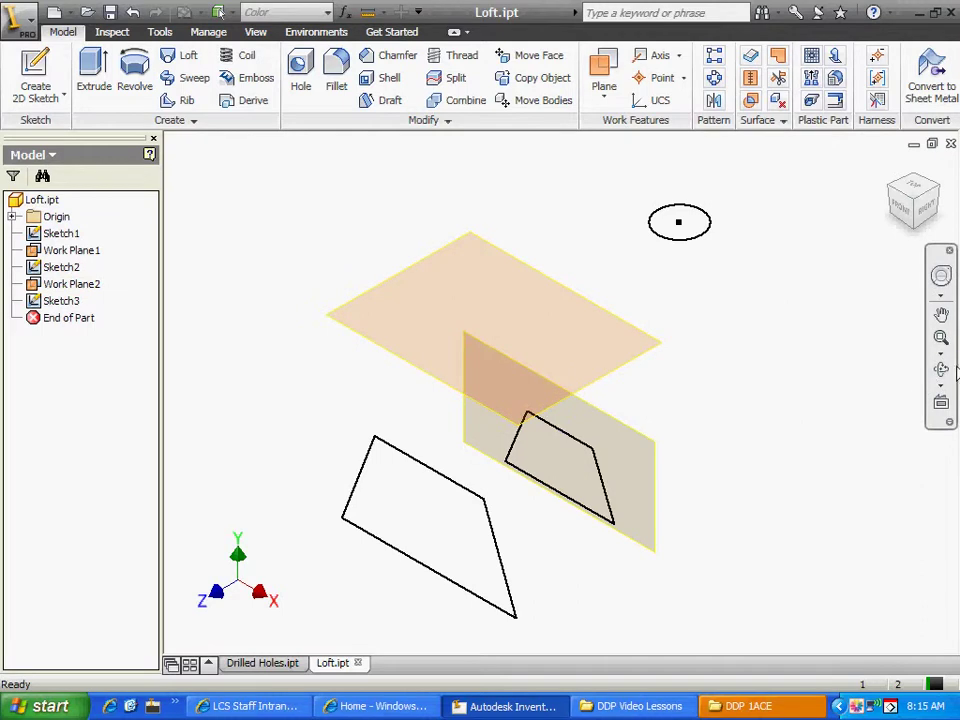
# - Examine the three profile sketches and two work planes from several angles
pyautogui.moveTo(677, 446); pyautogui.dragTo(765, 417)
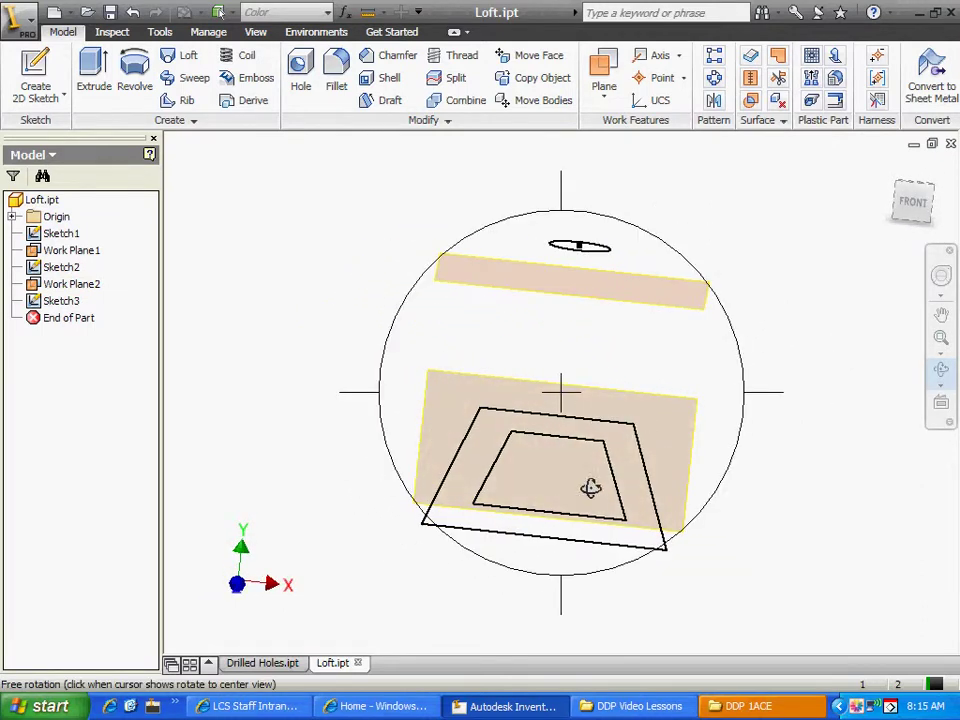
pyautogui.moveTo(591, 455); pyautogui.dragTo(519, 448)
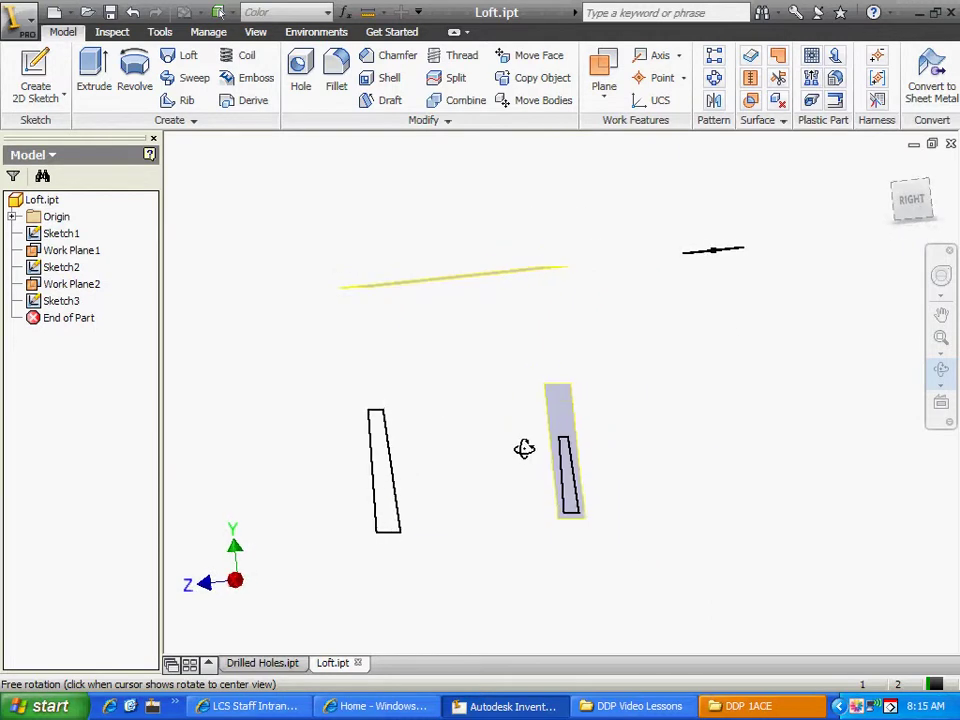
pyautogui.moveTo(585, 446); pyautogui.dragTo(558, 450)
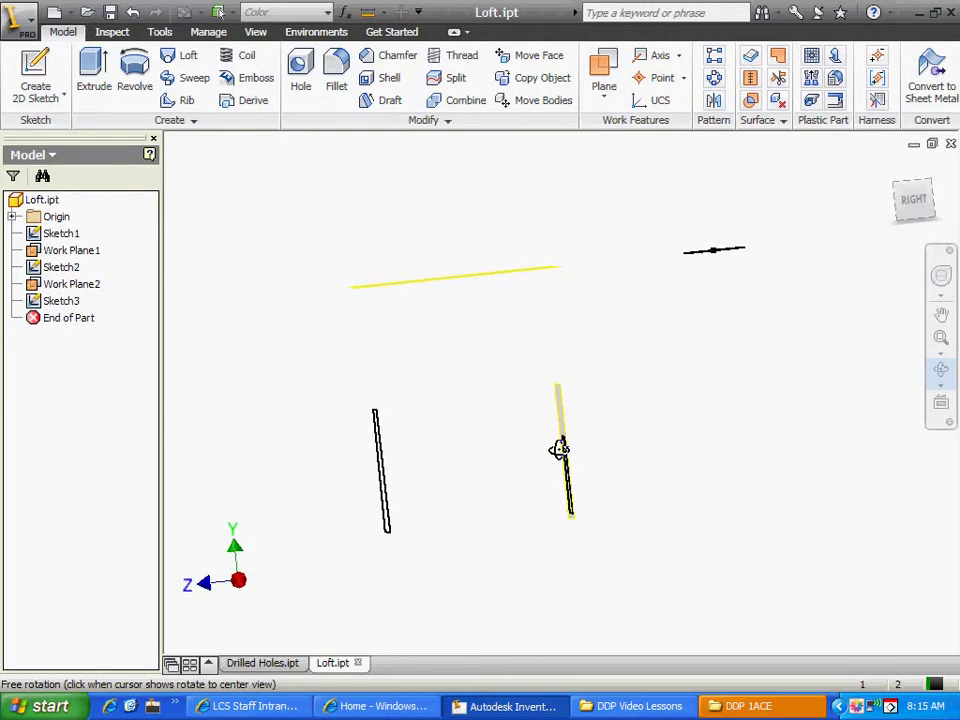
pyautogui.moveTo(558, 450); pyautogui.dragTo(705, 388)
pyautogui.moveTo(662, 473); pyautogui.dragTo(947, 454)
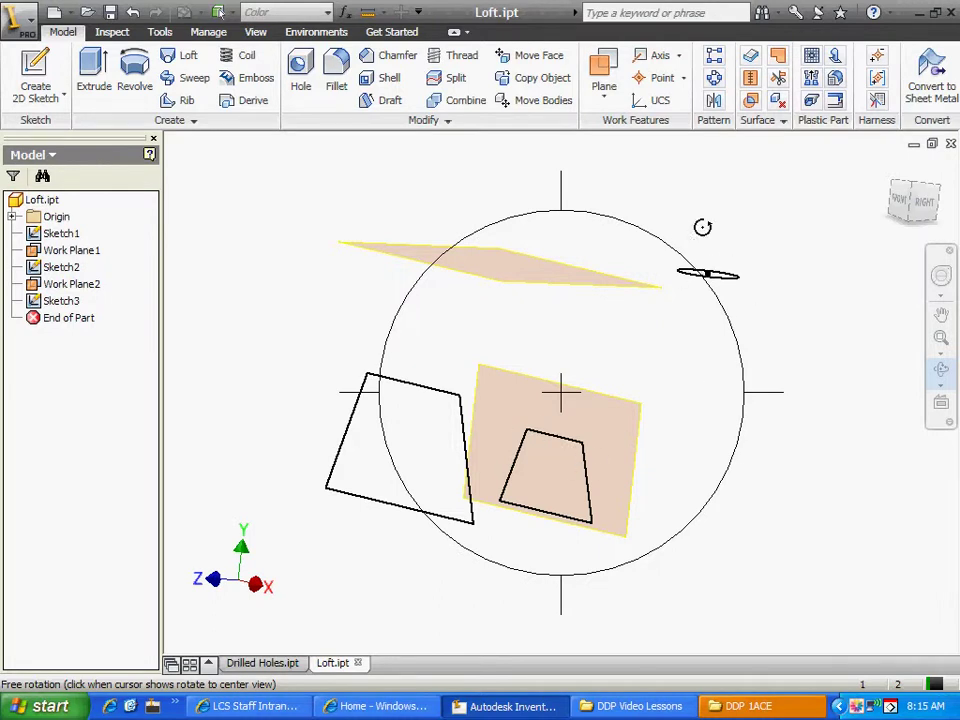
pyautogui.press('Escape')
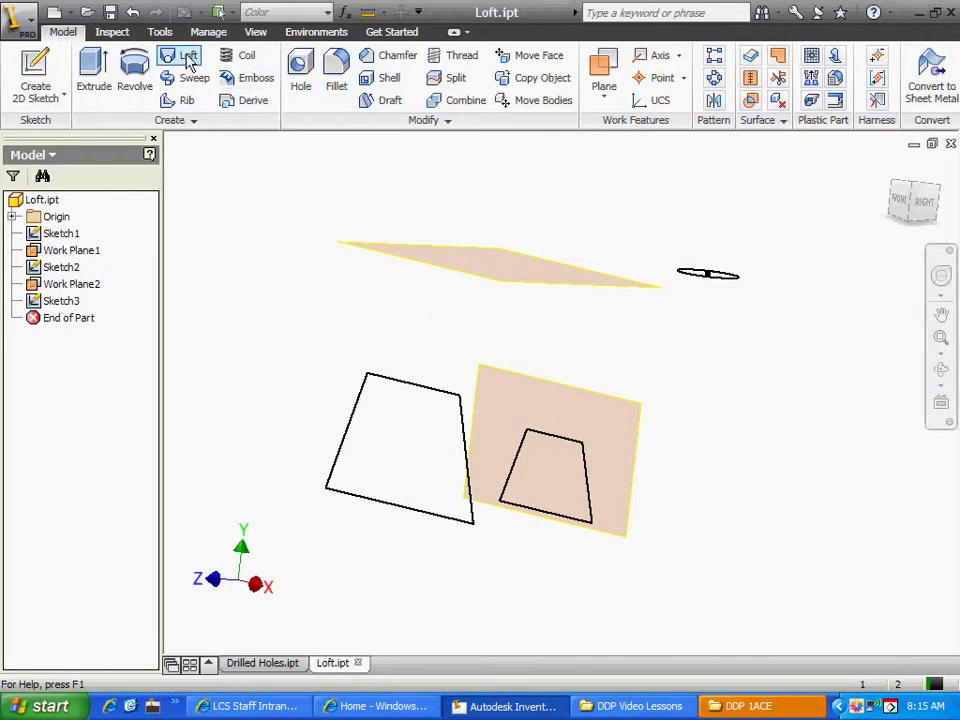
# - Loft a solid through the large trapezoid, the small trapezoid and the circle sketches, in that order
pyautogui.click(184, 58)
pyautogui.moveTo(231, 39); pyautogui.dragTo(229, 21)
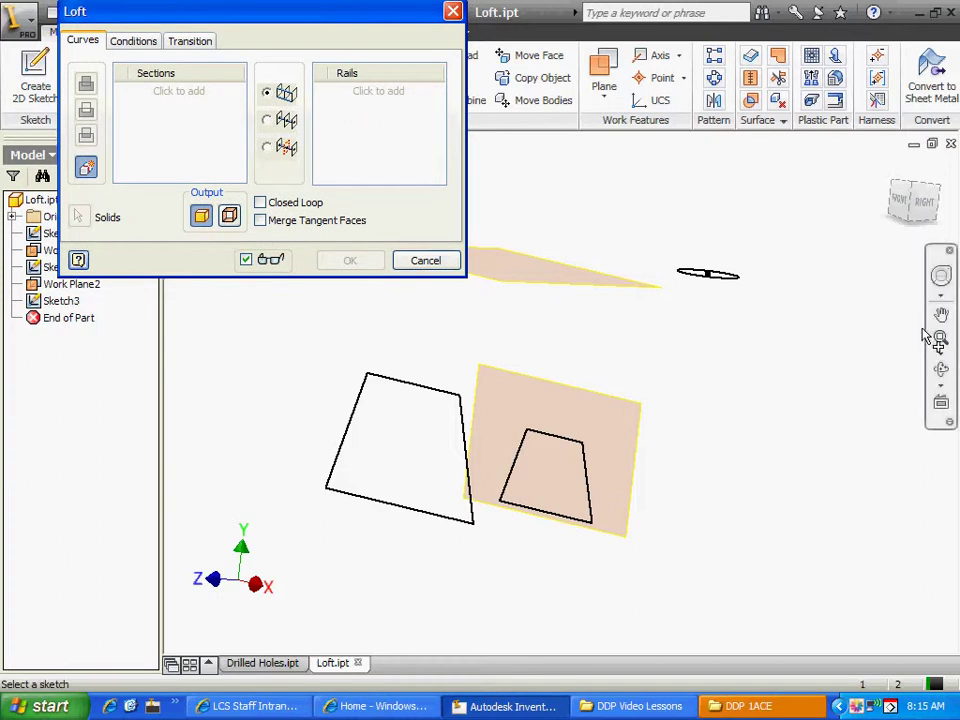
pyautogui.click(890, 166)
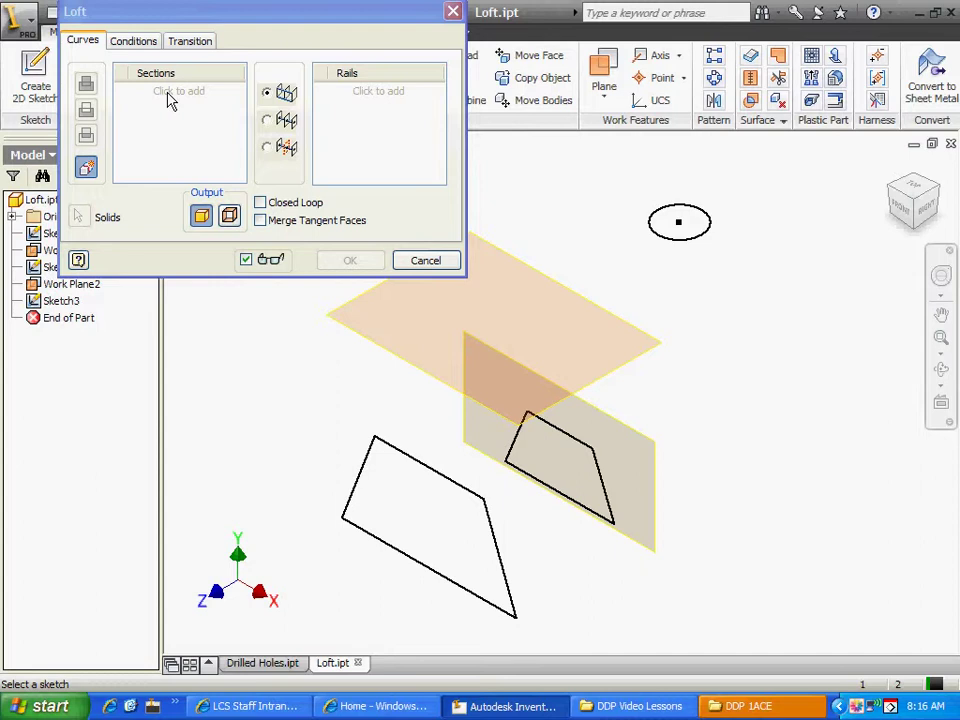
pyautogui.click(170, 98)
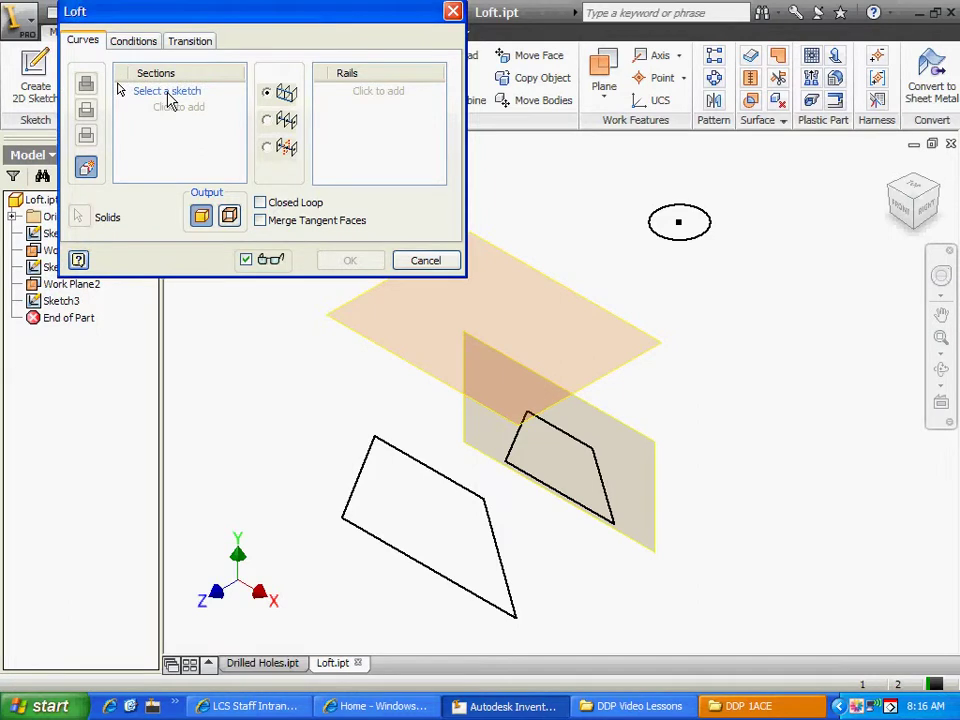
pyautogui.click(418, 465)
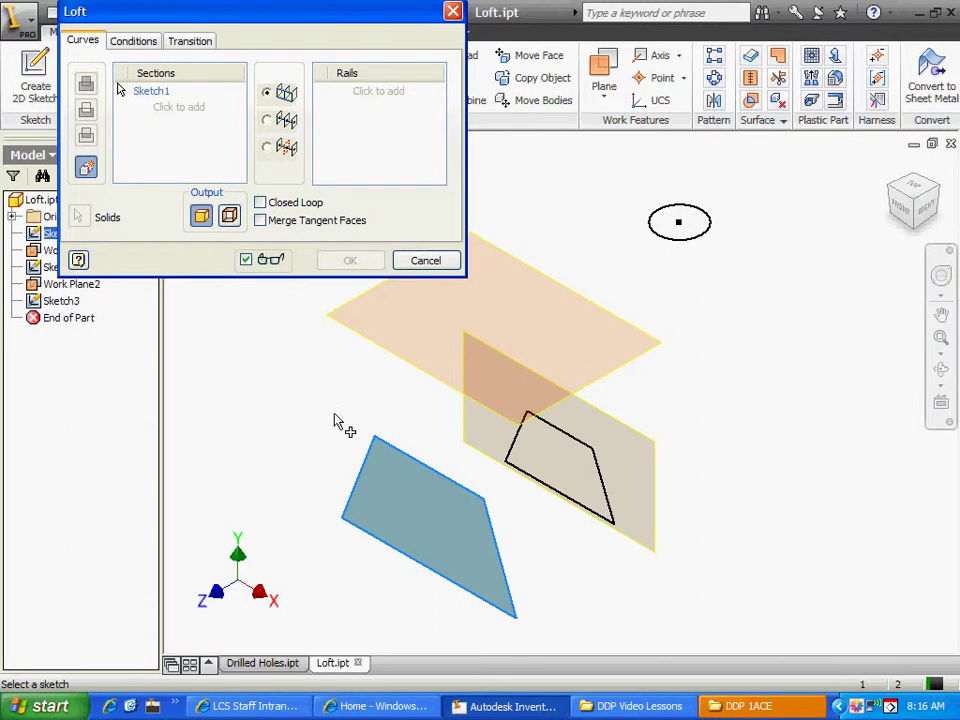
pyautogui.click(172, 112)
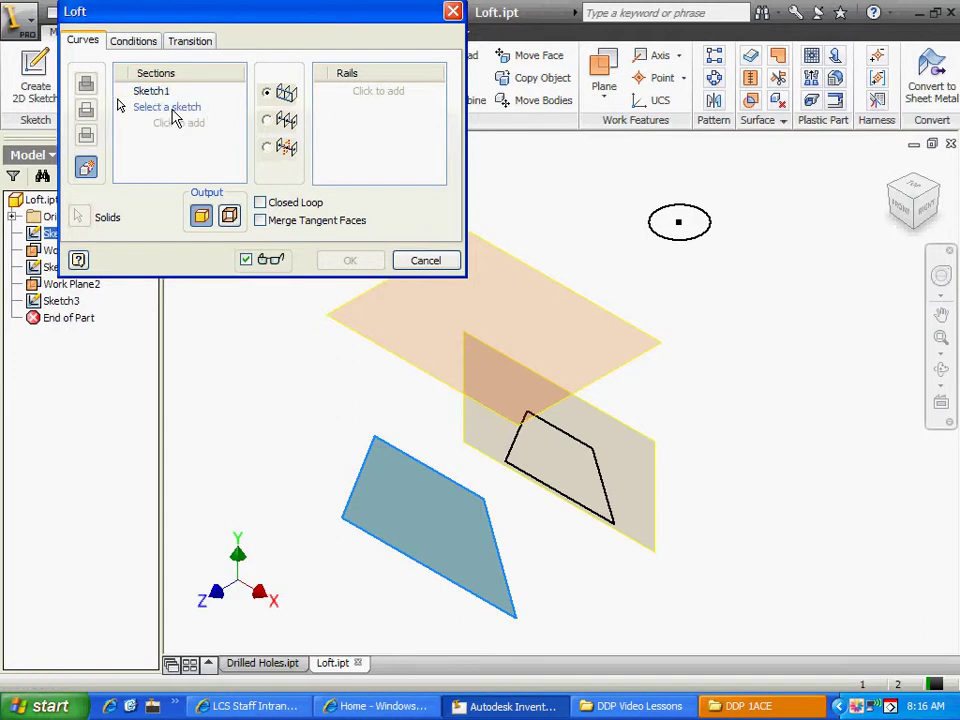
pyautogui.click(561, 437)
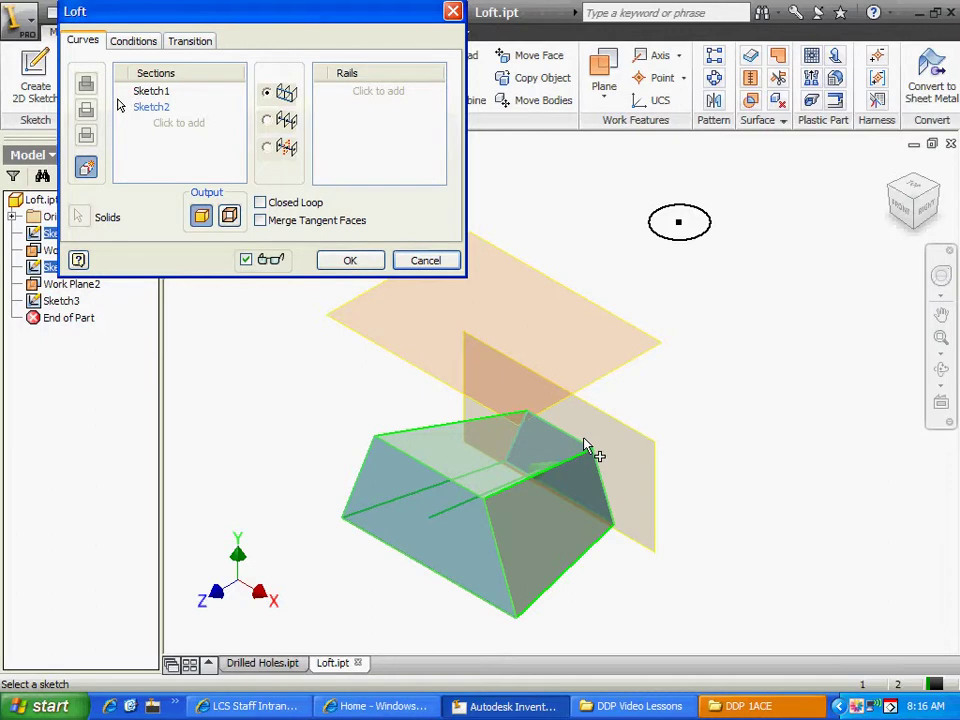
pyautogui.click(189, 125)
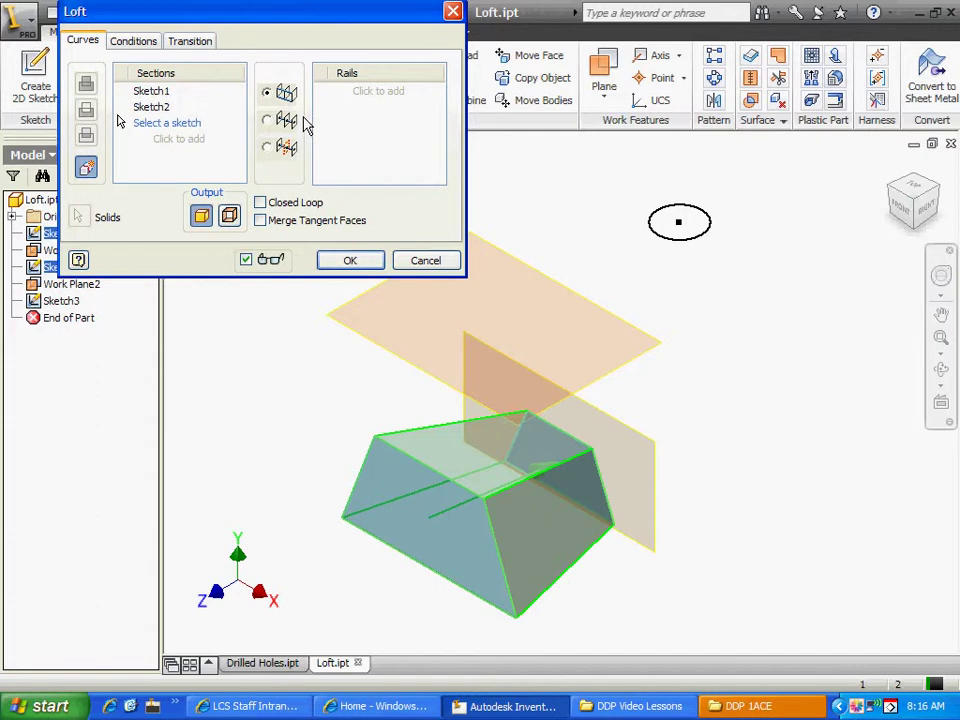
pyautogui.click(706, 216)
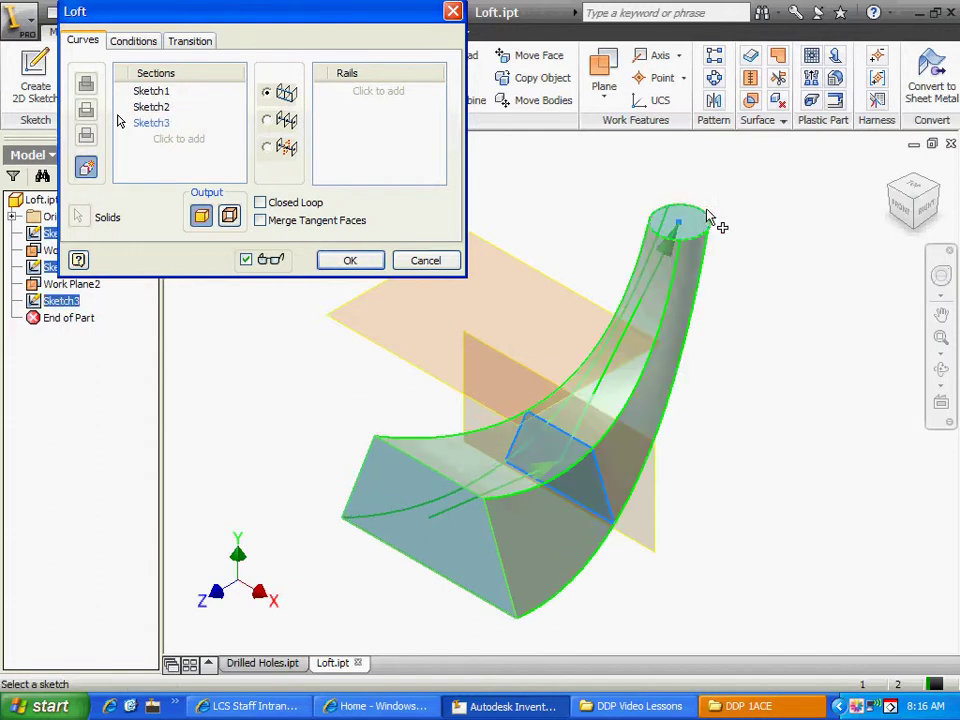
pyautogui.click(941, 370)
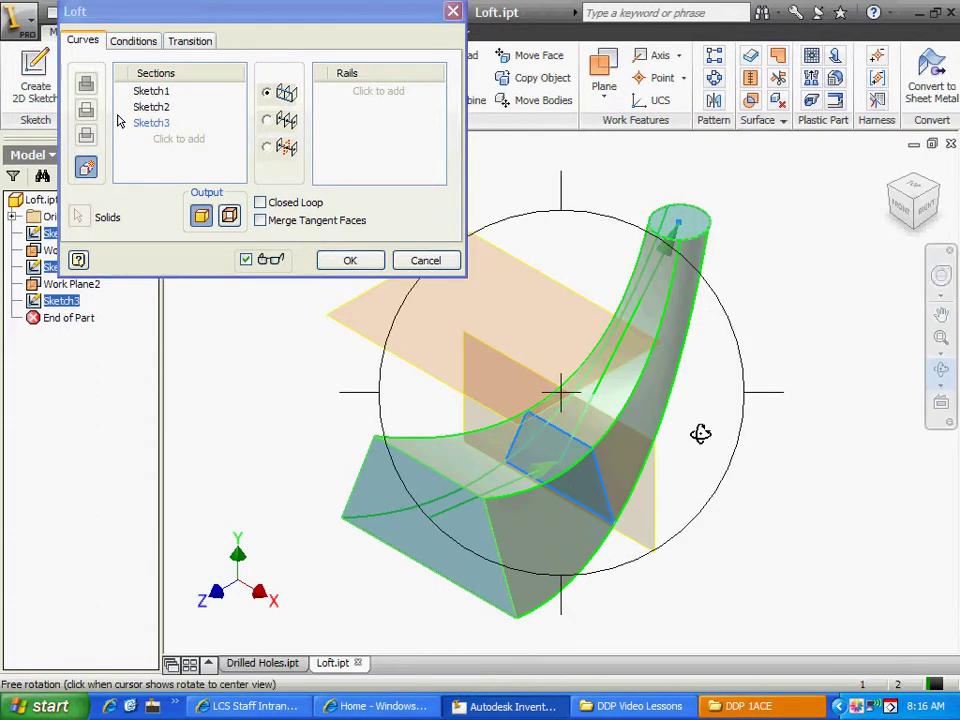
pyautogui.moveTo(651, 471); pyautogui.dragTo(567, 411)
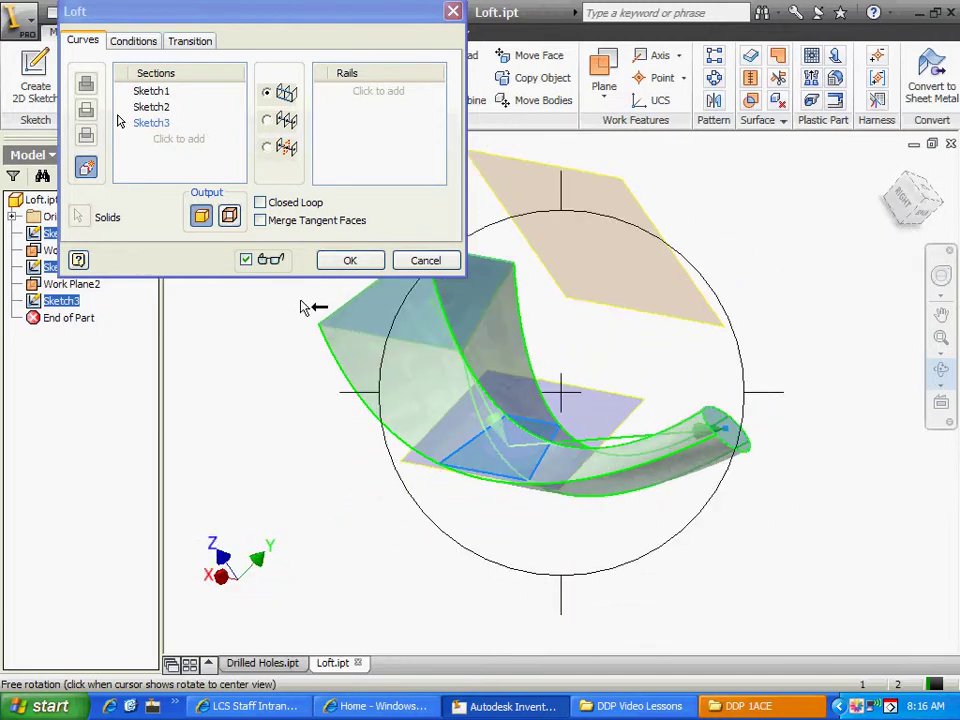
pyautogui.click(352, 261)
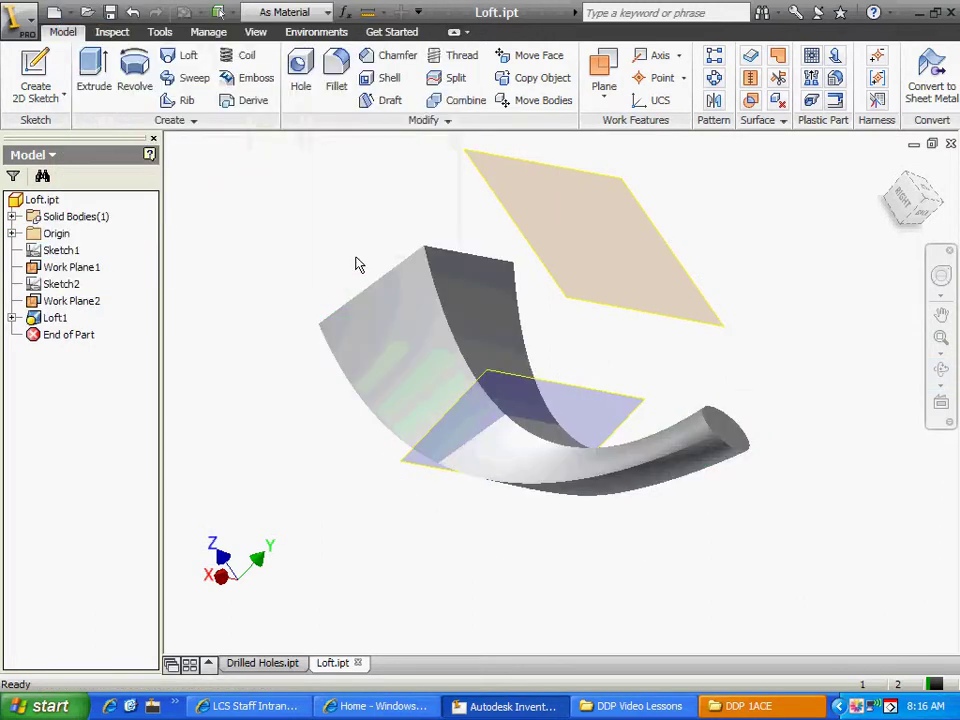
# - Examine the lofted solid's shape from several angles and close up
pyautogui.click(940, 372)
pyautogui.moveTo(853, 422); pyautogui.dragTo(469, 553)
pyautogui.moveTo(566, 474); pyautogui.dragTo(428, 327)
pyautogui.scroll(4, 536, 268)
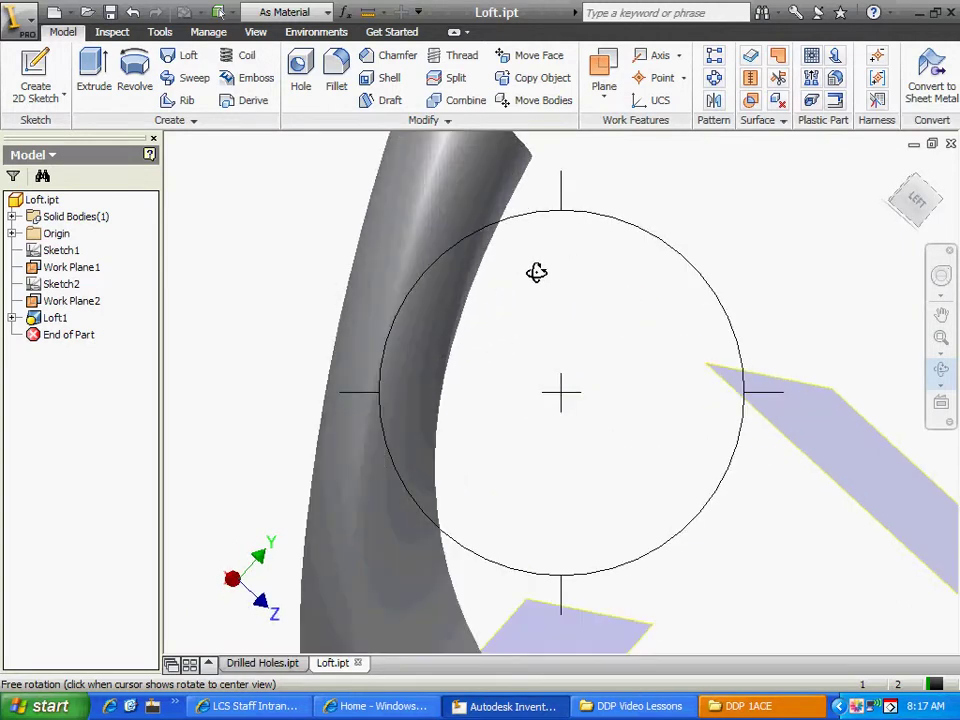
pyautogui.scroll(-1, 536, 270)
pyautogui.moveTo(536, 272); pyautogui.dragTo(529, 289)
pyautogui.moveTo(574, 328); pyautogui.dragTo(266, 249)
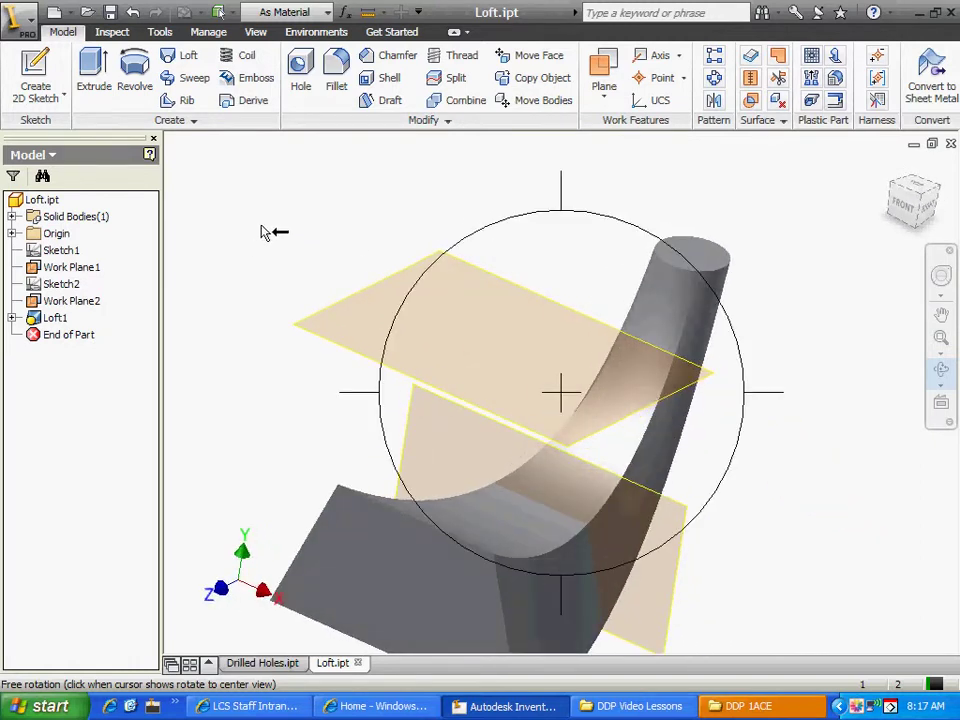
pyautogui.rightClick(266, 216)
pyautogui.click(276, 221)
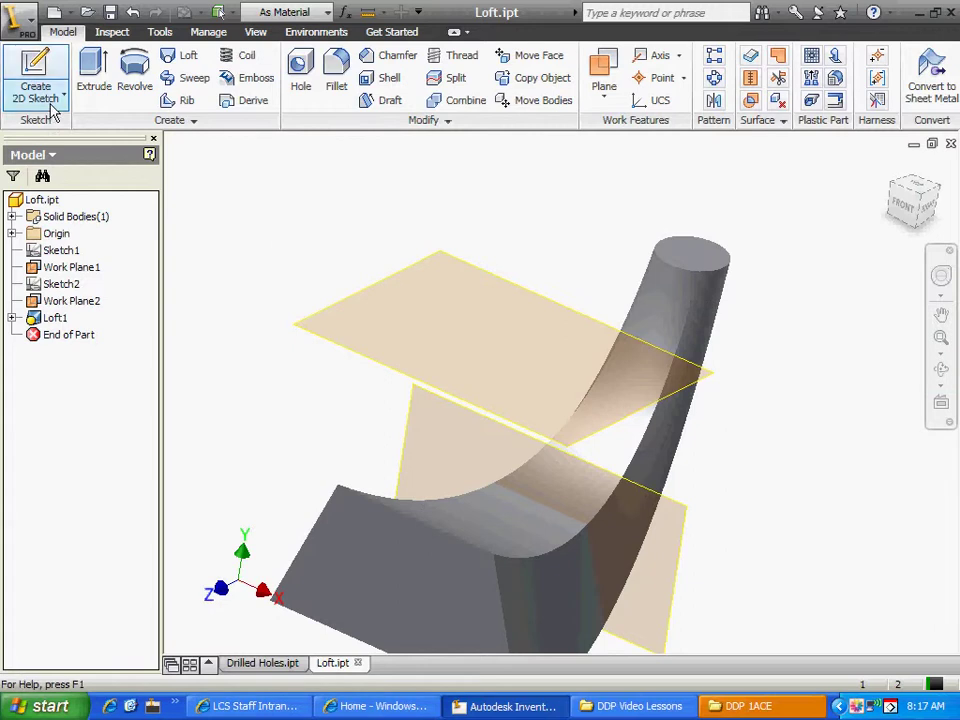
# - Create a new Standard.ipt part and sketch a six-sided polygon centred on the origin, about 1.3 in across its flats
pyautogui.click(24, 24)
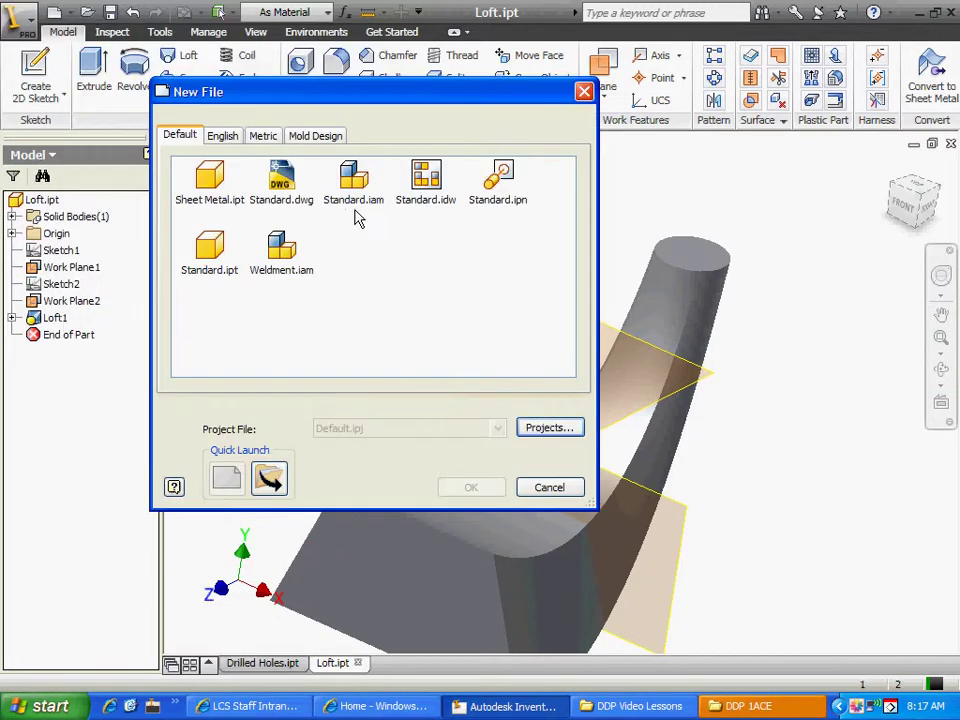
pyautogui.doubleClick(212, 250)
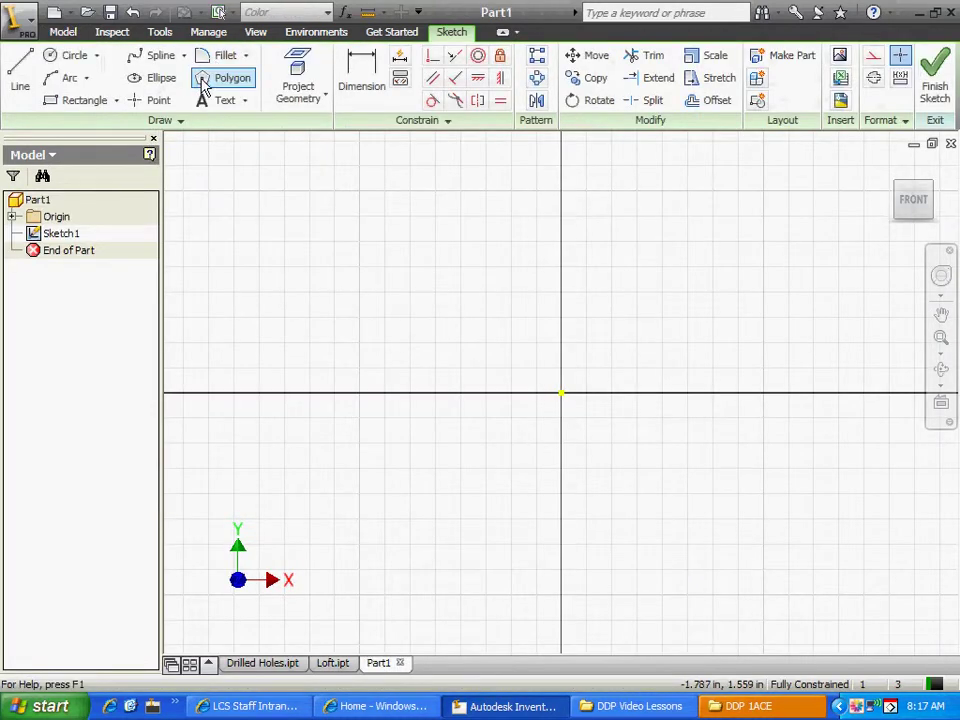
pyautogui.click(210, 78)
pyautogui.write('6')
pyautogui.click(561, 393)
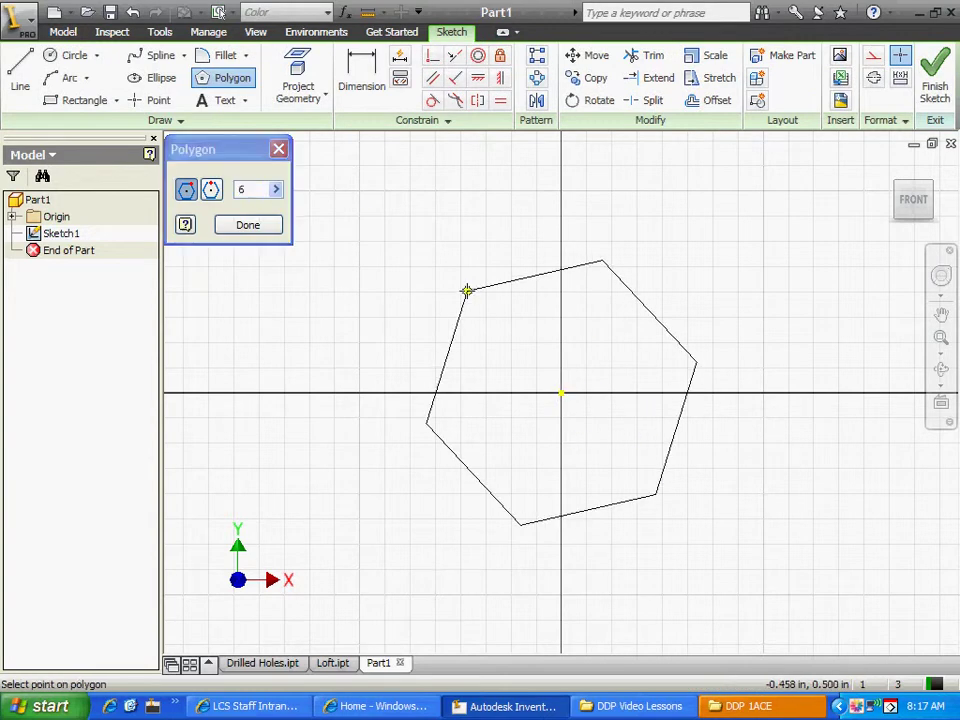
pyautogui.click(465, 277)
pyautogui.rightClick(358, 143)
pyautogui.click(392, 156)
# - Dimension the distance between two opposite sides of the hexagon as 1.5 in and finish the sketch
pyautogui.click(361, 78)
pyautogui.click(563, 270)
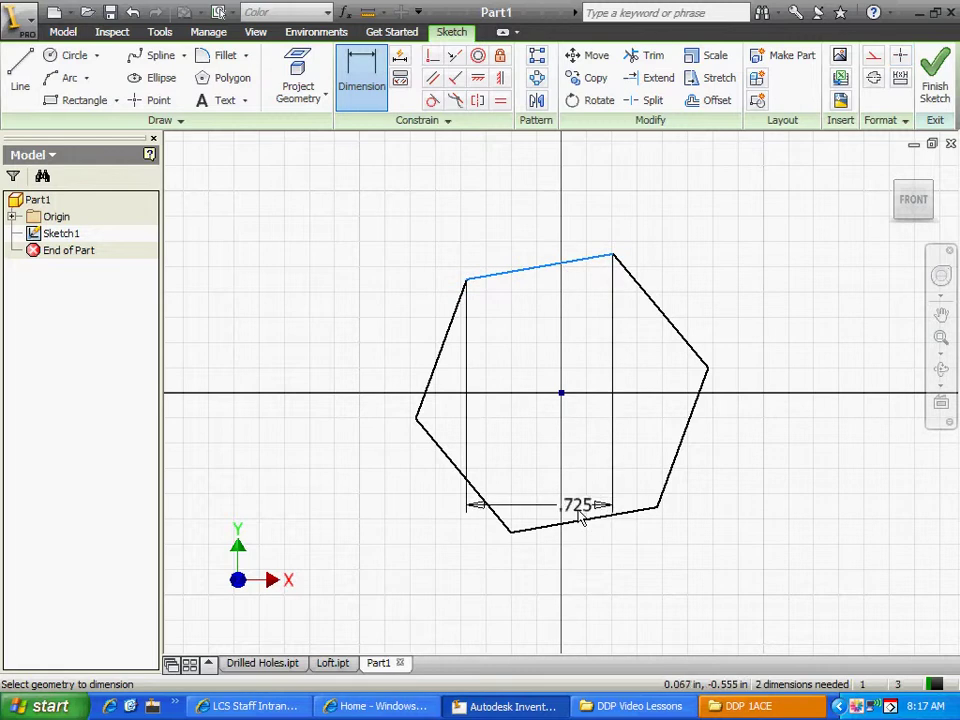
pyautogui.click(598, 517)
pyautogui.click(800, 340)
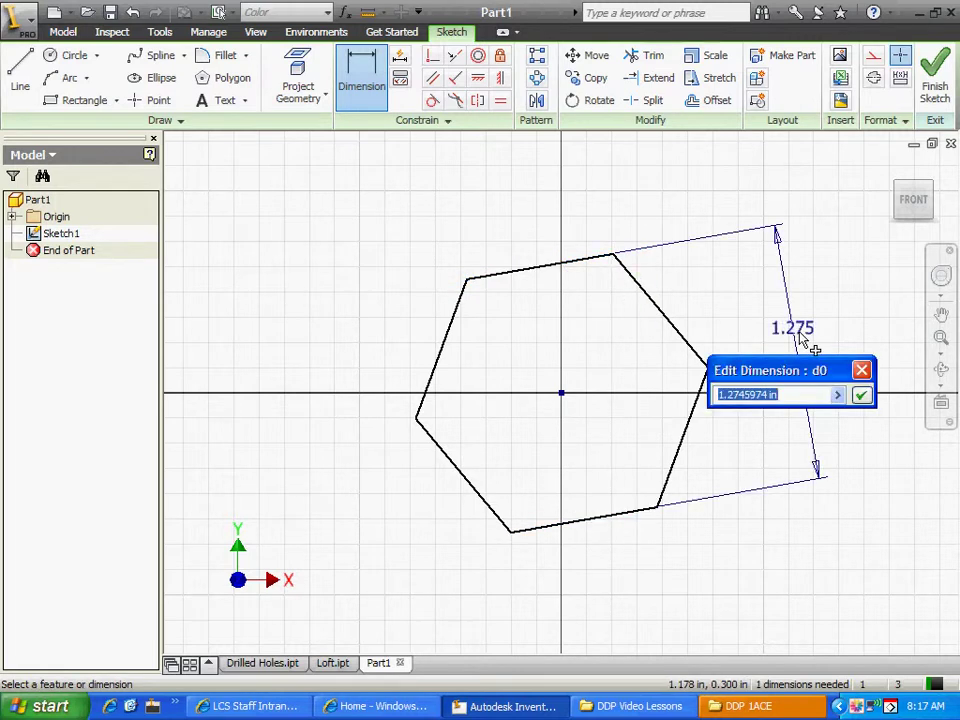
pyautogui.write('1.5')
pyautogui.press('Return')
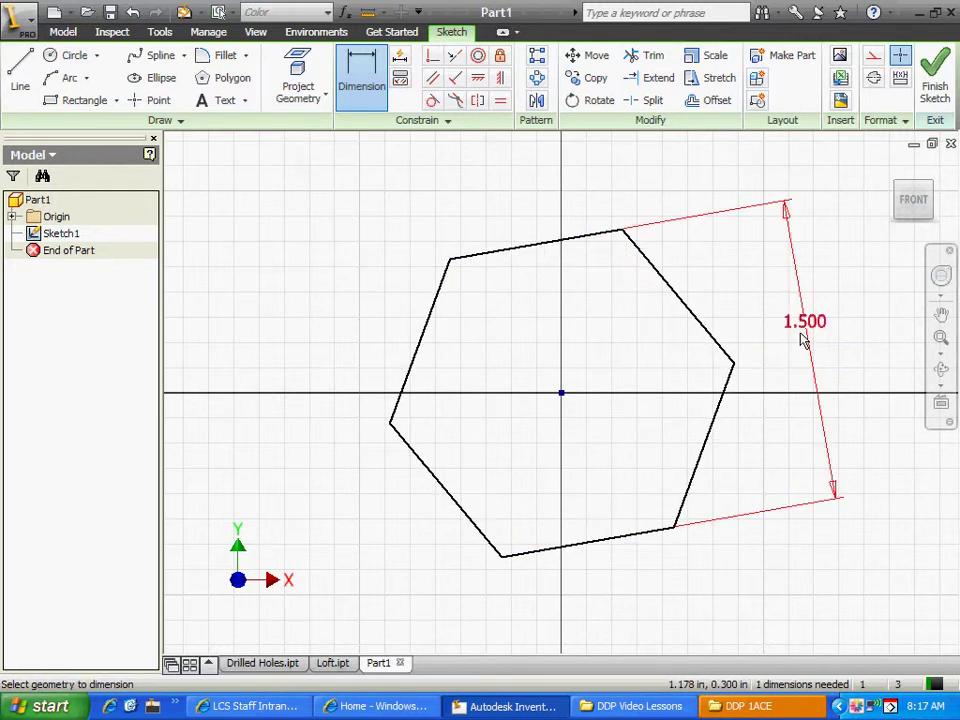
pyautogui.rightClick(454, 190)
pyautogui.click(475, 203)
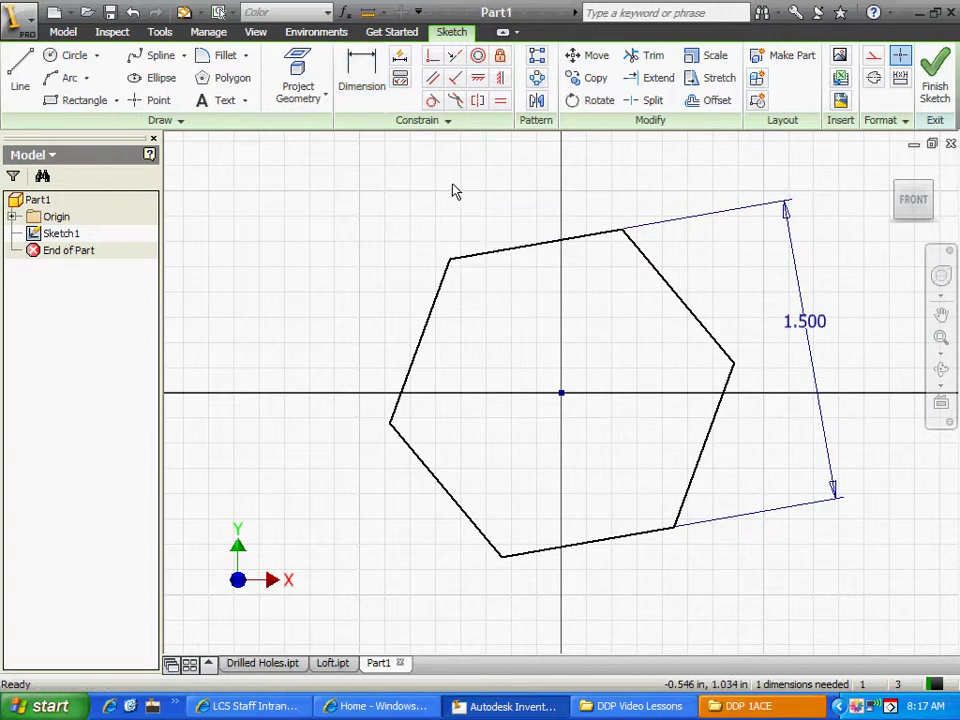
pyautogui.rightClick(452, 190)
pyautogui.click(484, 225)
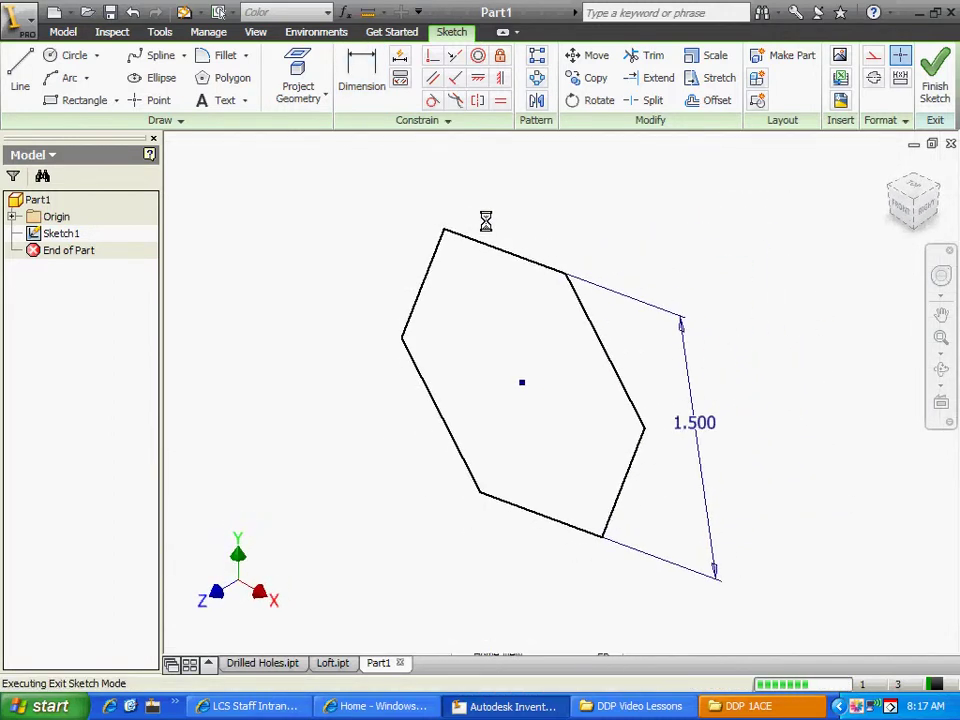
# - Try to create a work plane offset -3 in from the XY plane
pyautogui.scroll(2, 331, 274)
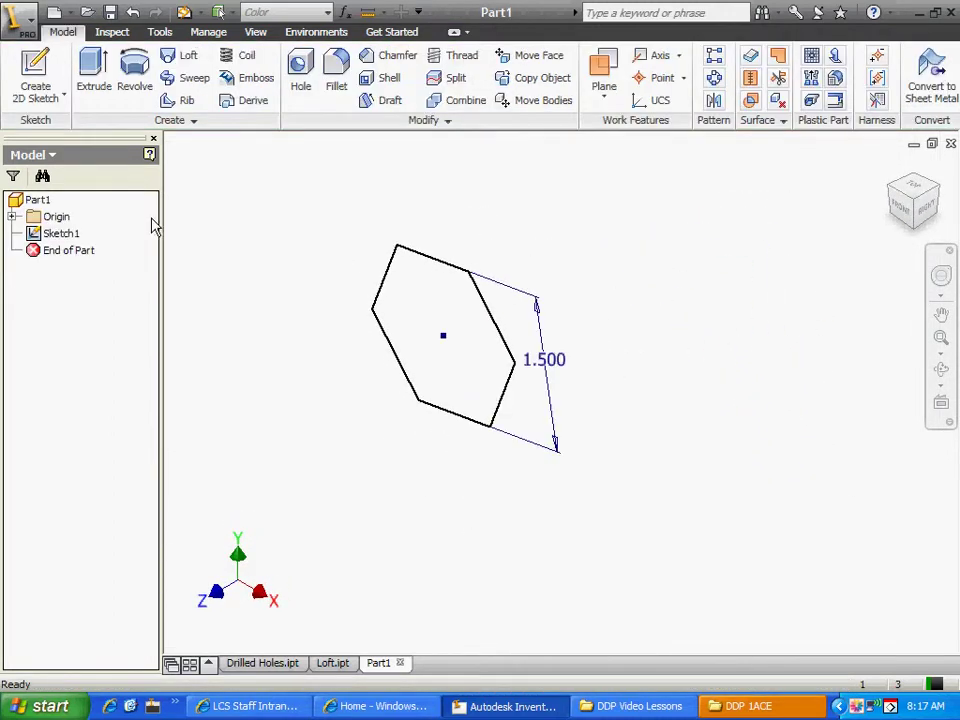
pyautogui.click(600, 66)
pyautogui.click(11, 217)
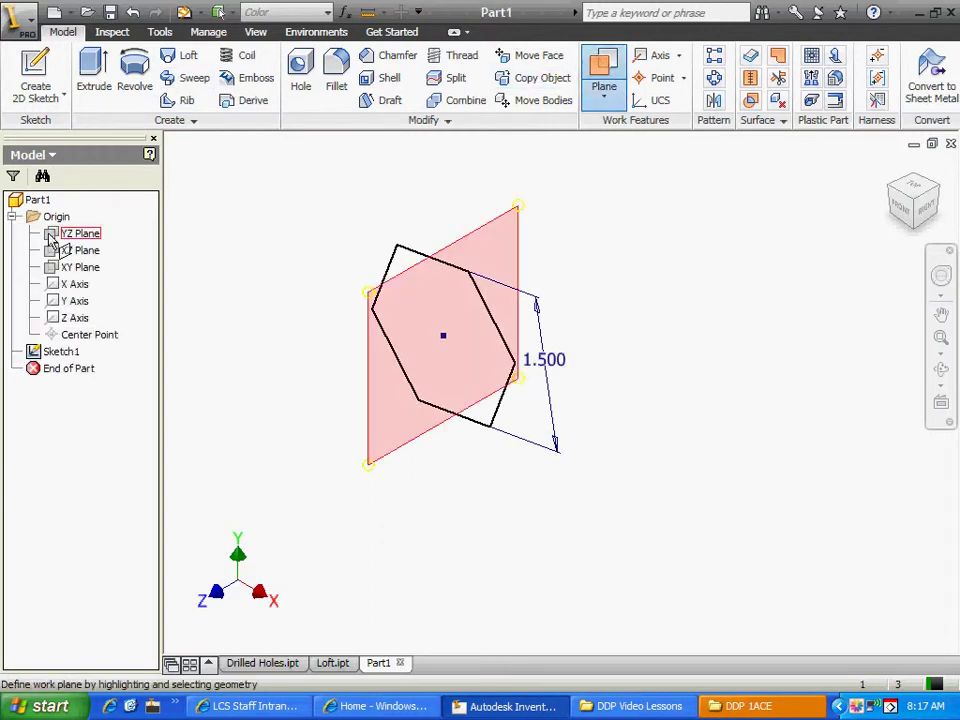
pyautogui.click(62, 268)
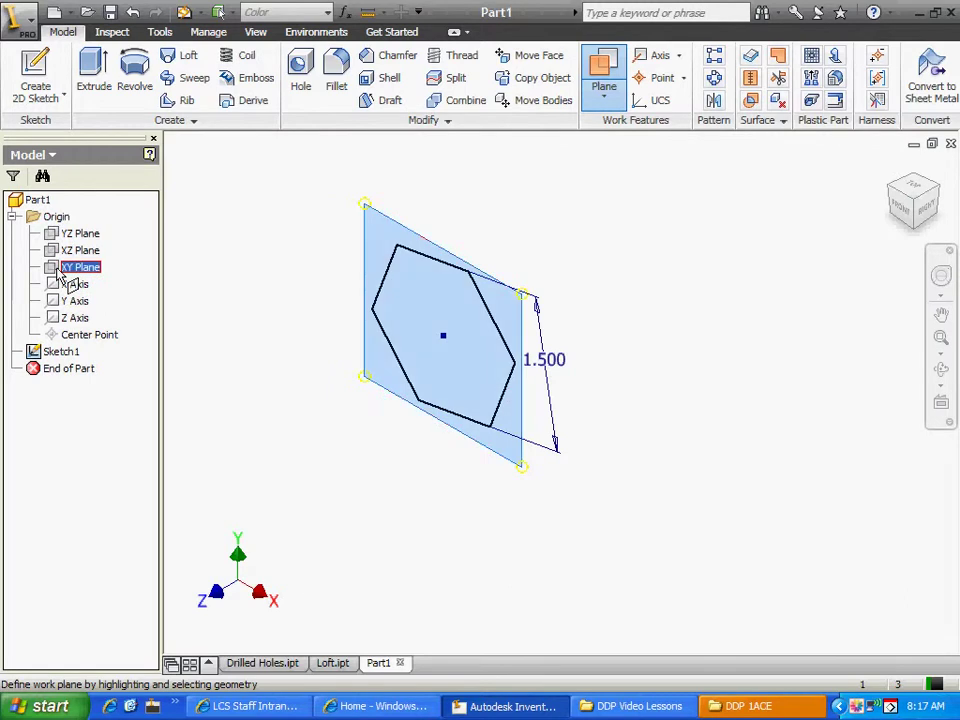
pyautogui.click(609, 84)
pyautogui.moveTo(456, 253); pyautogui.dragTo(706, 155)
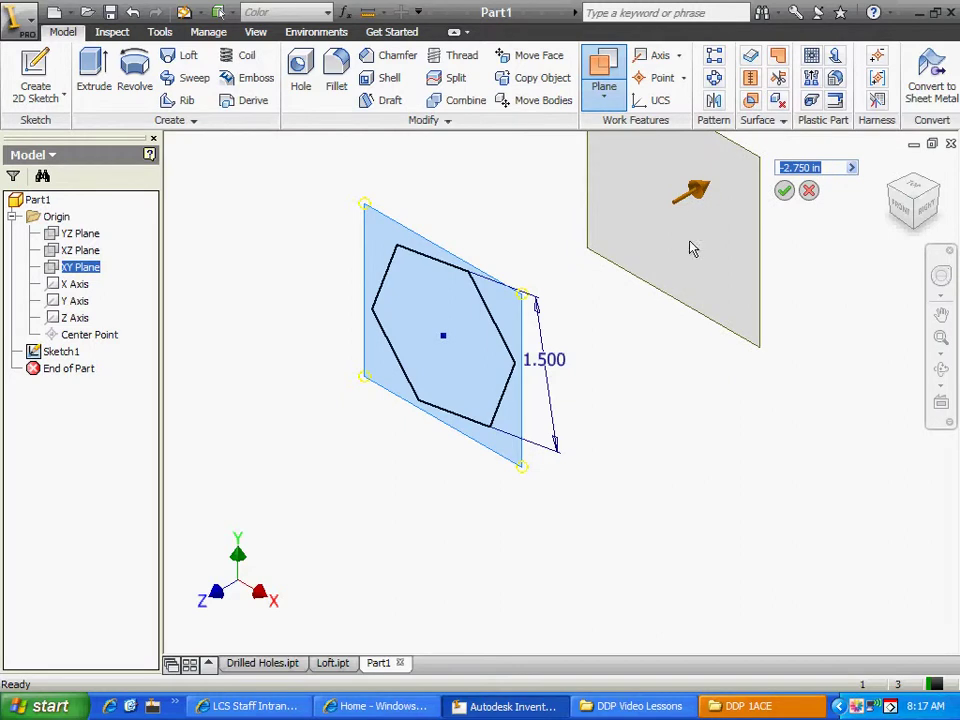
pyautogui.write('-3')
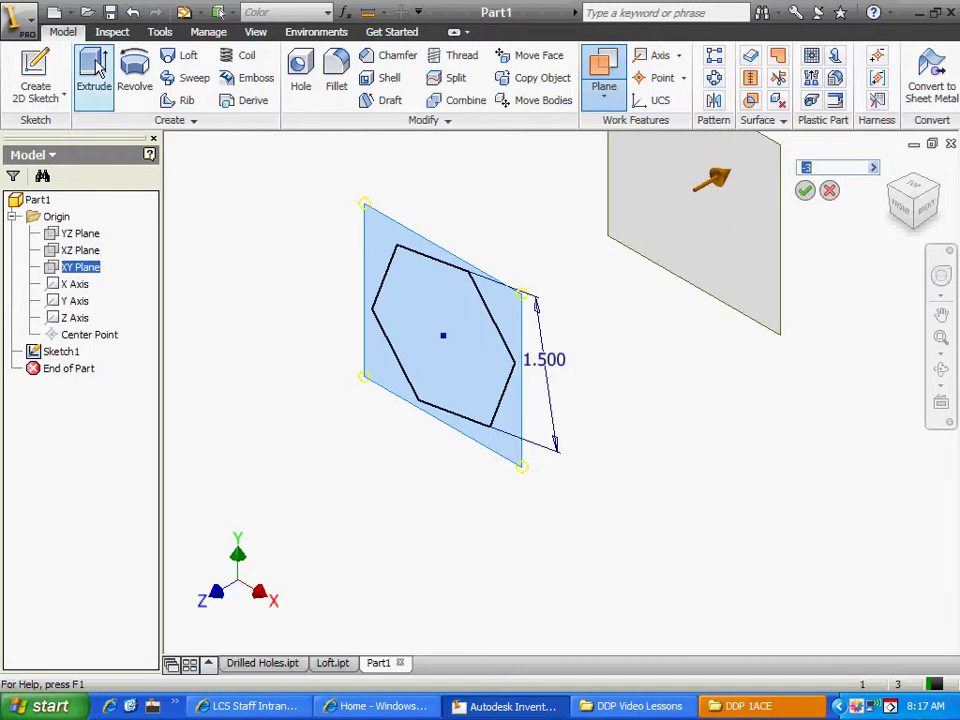
pyautogui.click(27, 52)
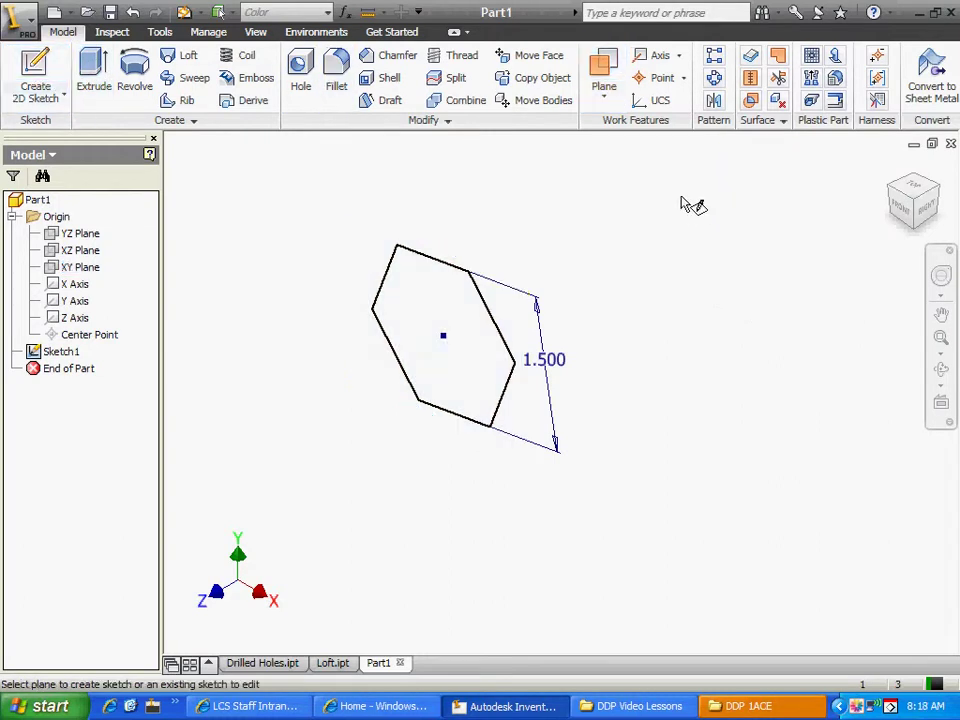
# - Create a work plane offset -3 in from the XY plane, behind the hexagon sketch
pyautogui.click(603, 68)
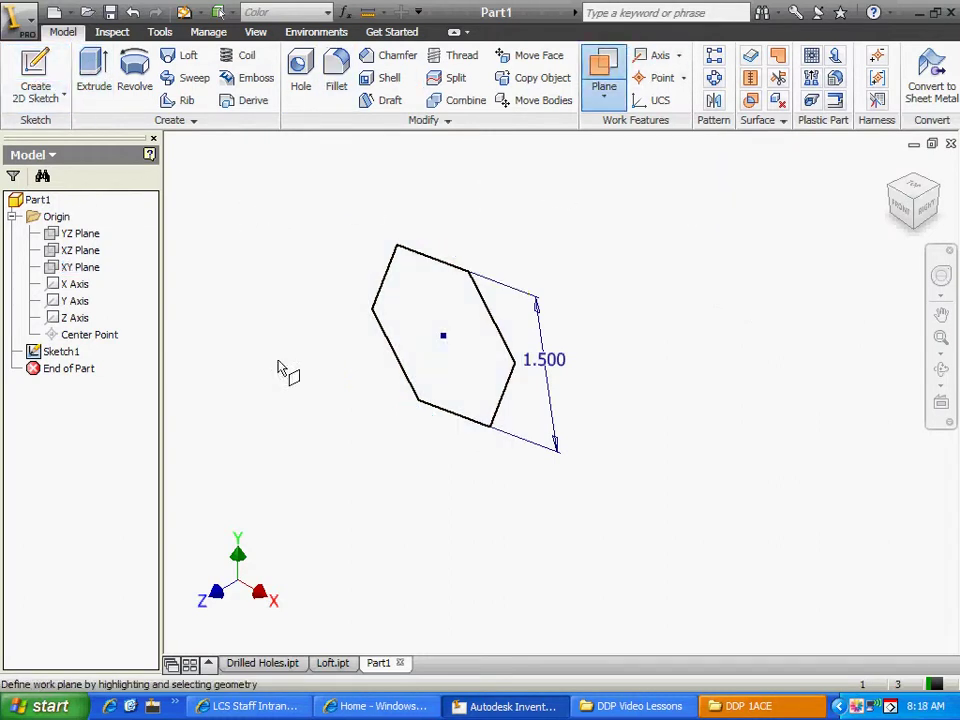
pyautogui.click(78, 268)
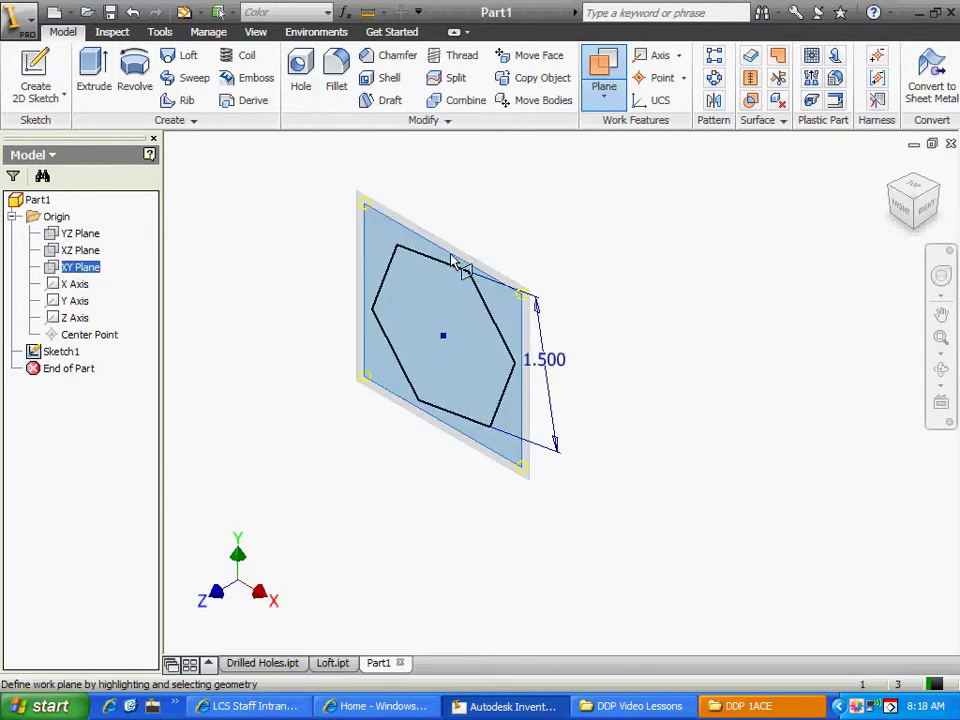
pyautogui.moveTo(455, 252); pyautogui.dragTo(718, 167)
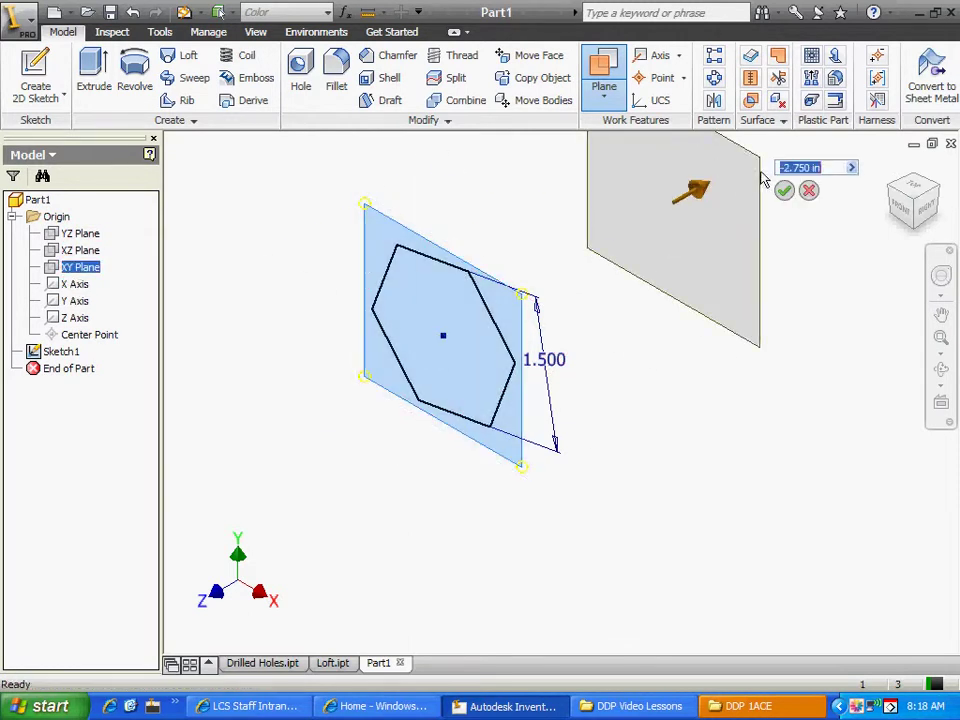
pyautogui.write('-3')
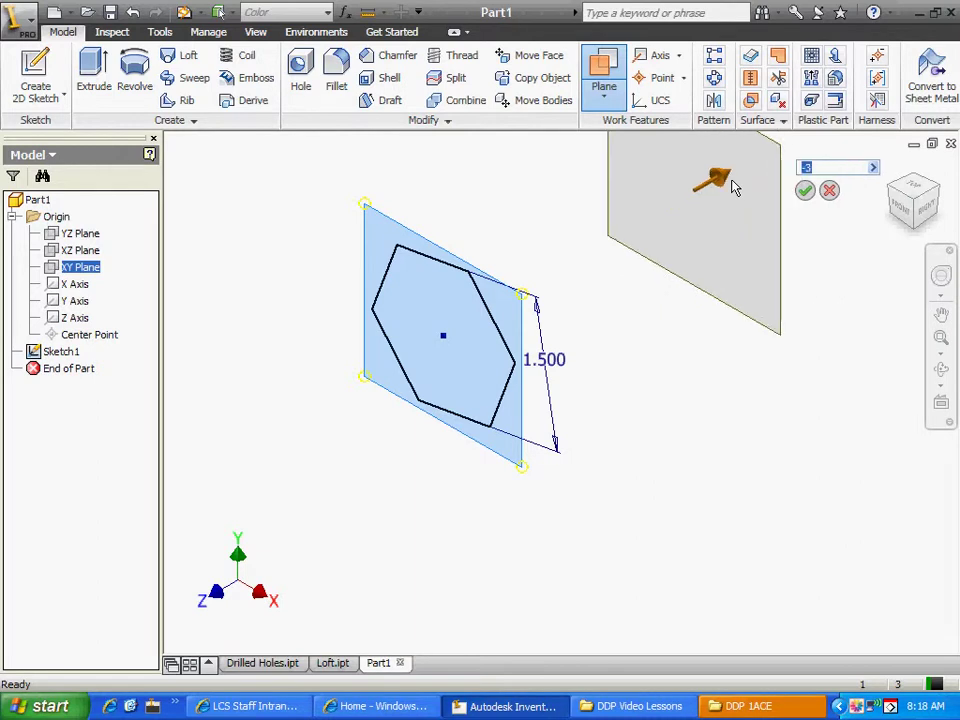
pyautogui.click(805, 190)
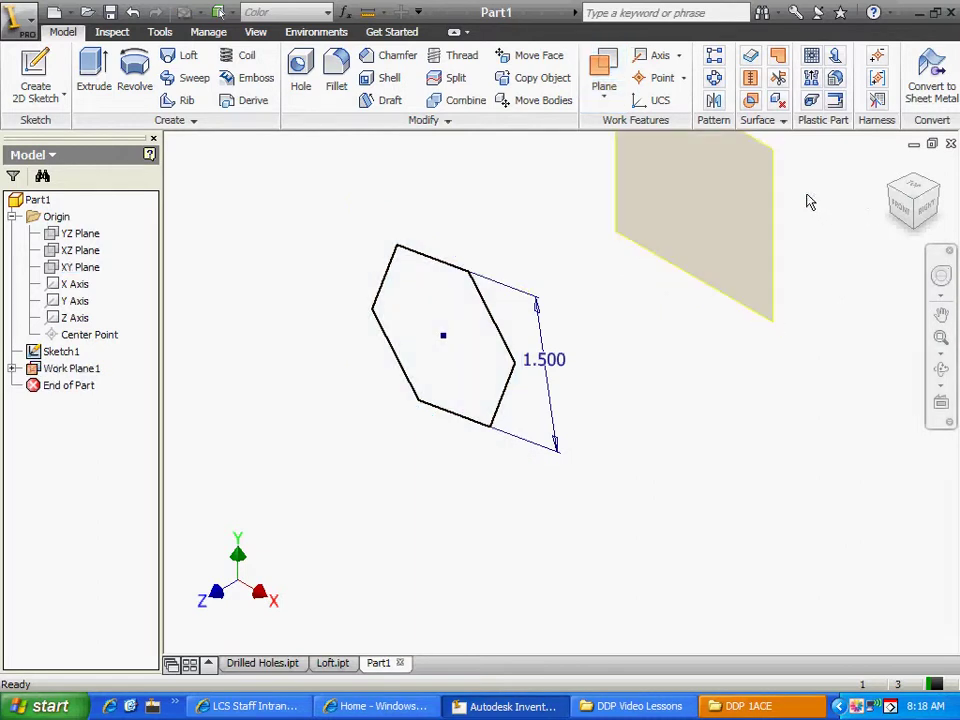
# - Start a sketch on the new offset work plane and draw a circle about 1.03 in in diameter centred on the origin
pyautogui.click(15, 64)
pyautogui.click(754, 195)
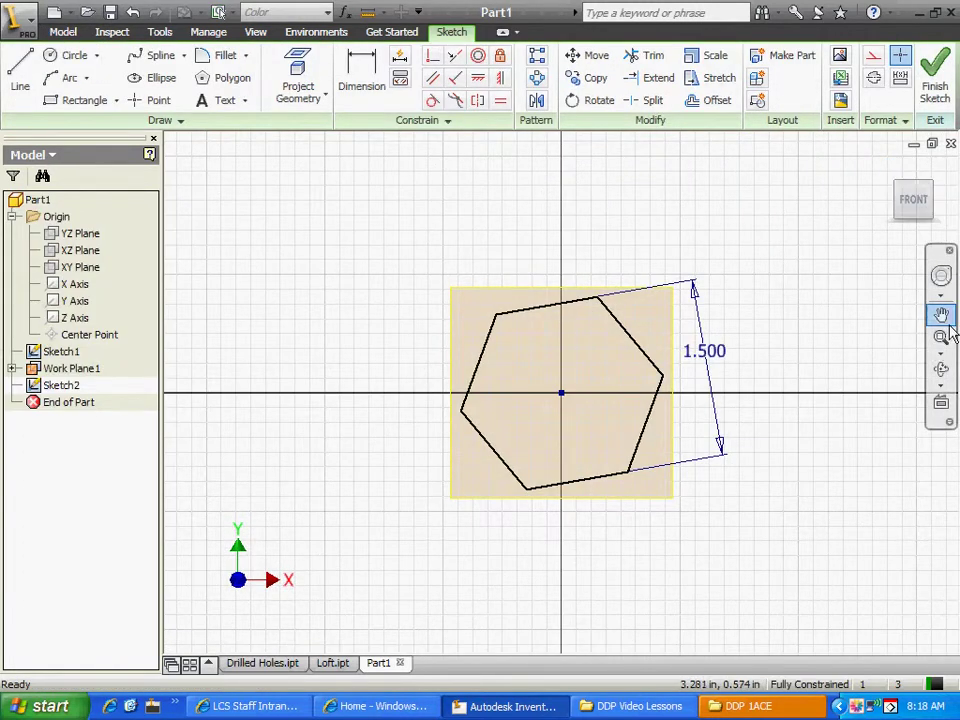
pyautogui.click(890, 167)
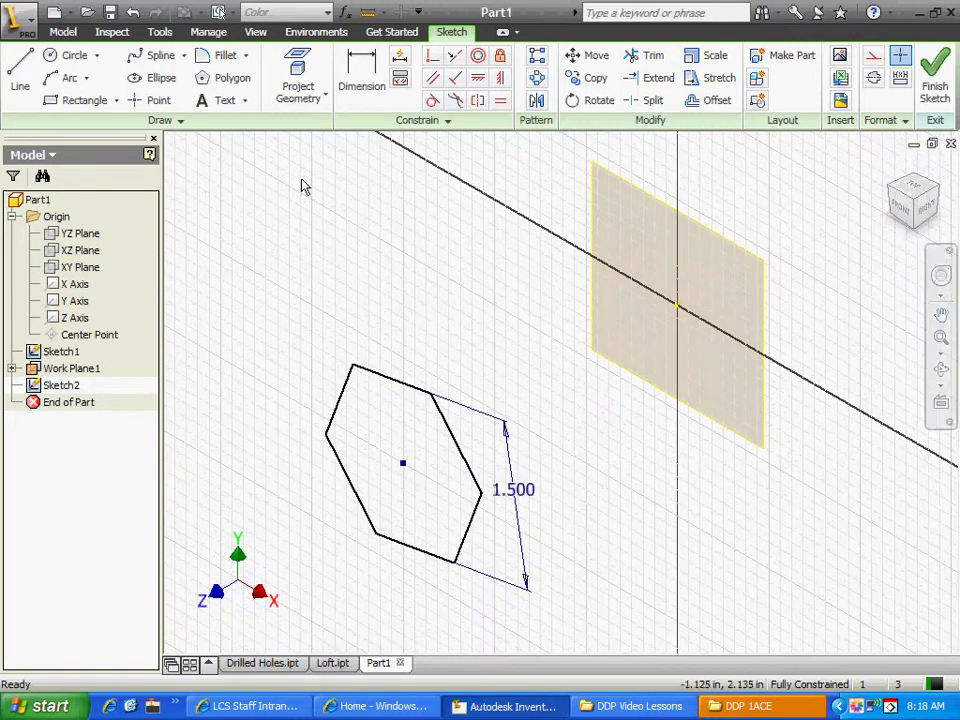
pyautogui.click(62, 55)
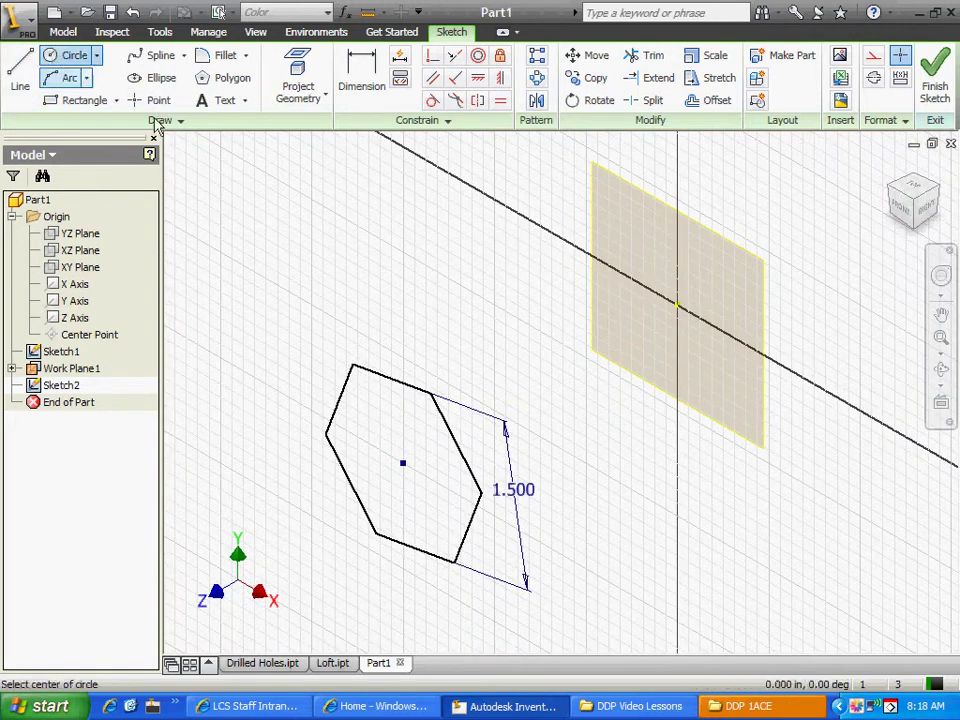
pyautogui.click(678, 304)
pyautogui.click(636, 253)
pyautogui.rightClick(478, 232)
pyautogui.click(505, 245)
# - Dimension the circle's diameter as 1 in and finish the sketch
pyautogui.click(361, 75)
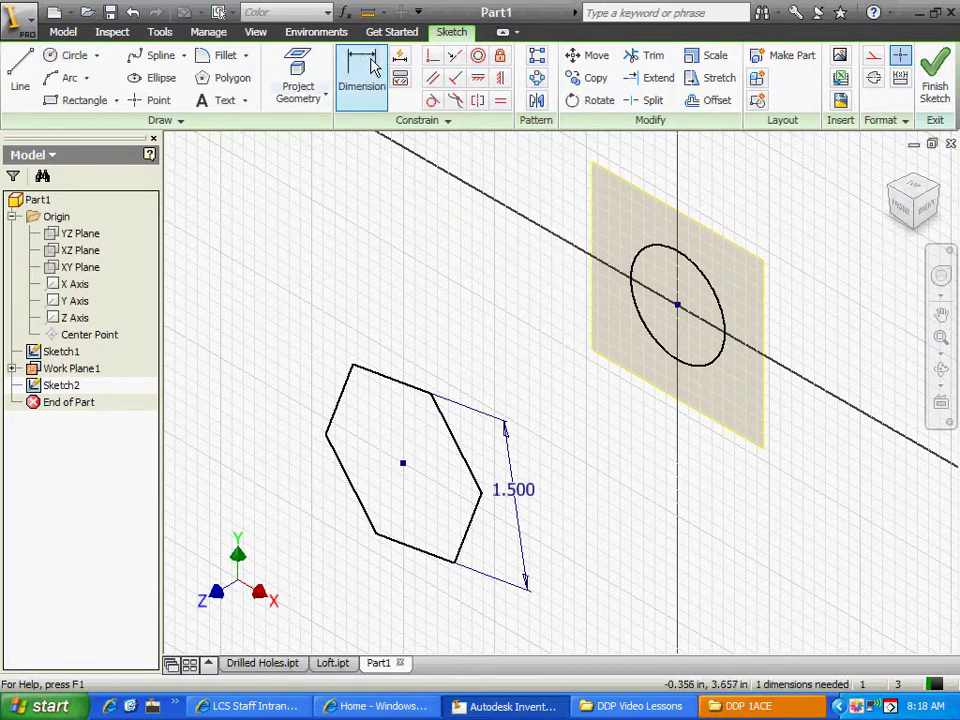
pyautogui.click(688, 258)
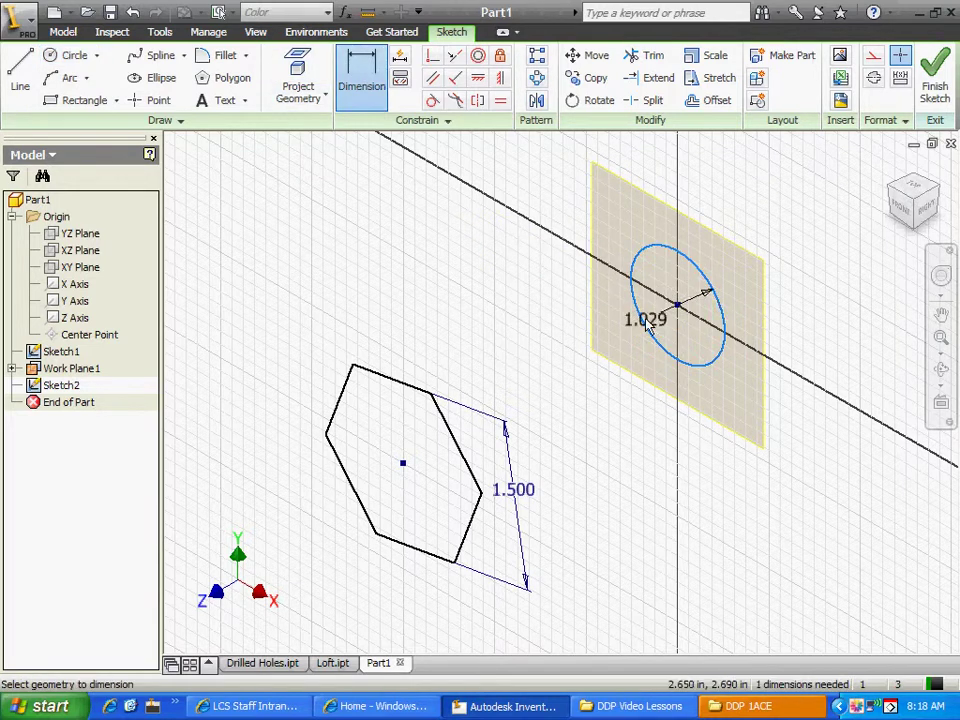
pyautogui.click(590, 320)
pyautogui.write('1')
pyautogui.press('Return')
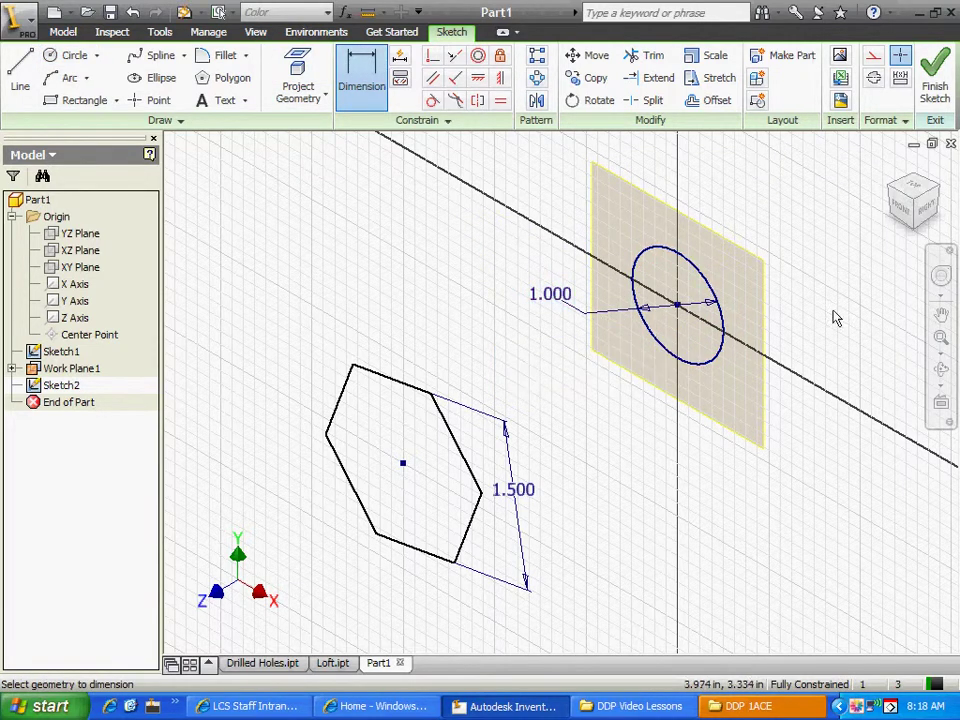
pyautogui.click(950, 376)
pyautogui.moveTo(703, 401); pyautogui.dragTo(816, 328)
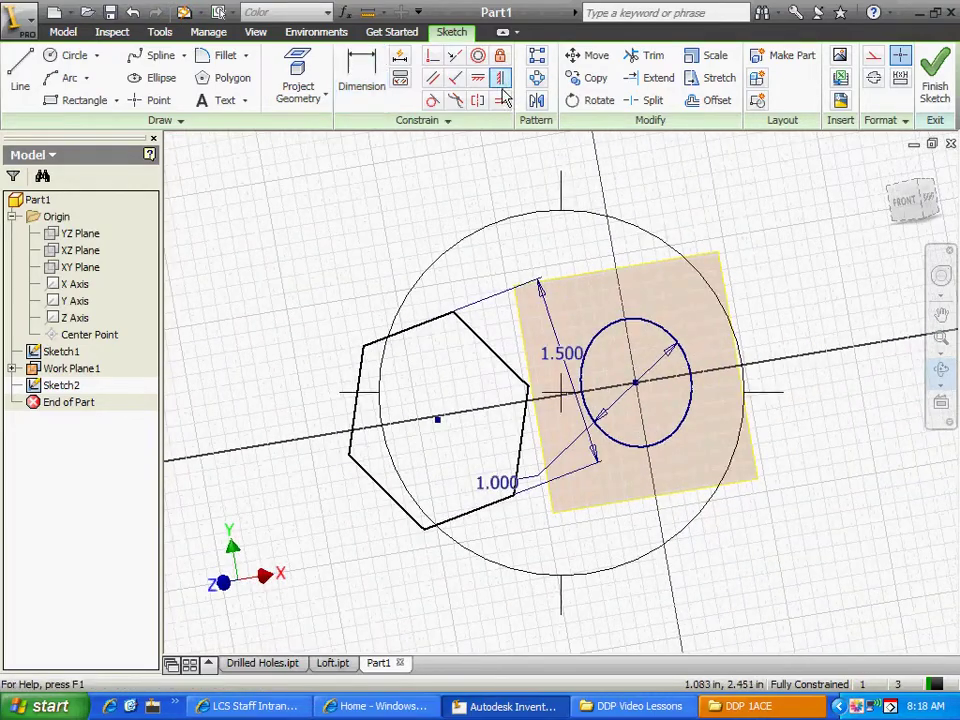
pyautogui.rightClick(405, 179)
pyautogui.click(425, 185)
pyautogui.rightClick(298, 153)
pyautogui.rightClick(298, 93)
pyautogui.click(349, 105)
pyautogui.rightClick(310, 171)
pyautogui.click(336, 143)
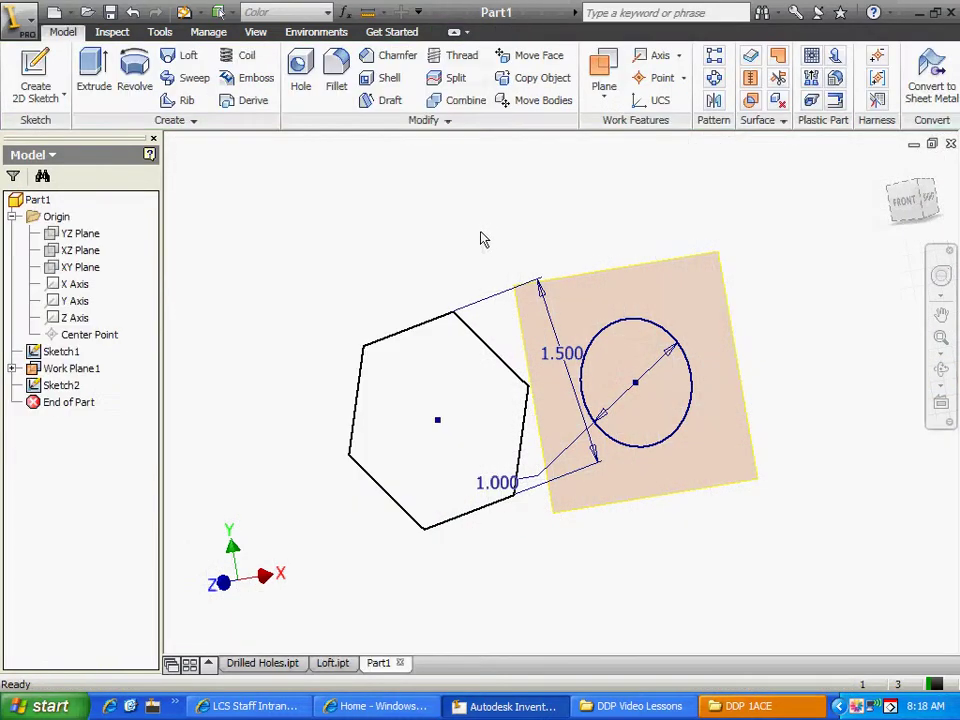
# - Create a second work plane offset about 4.06 in from the YZ plane
pyautogui.click(889, 170)
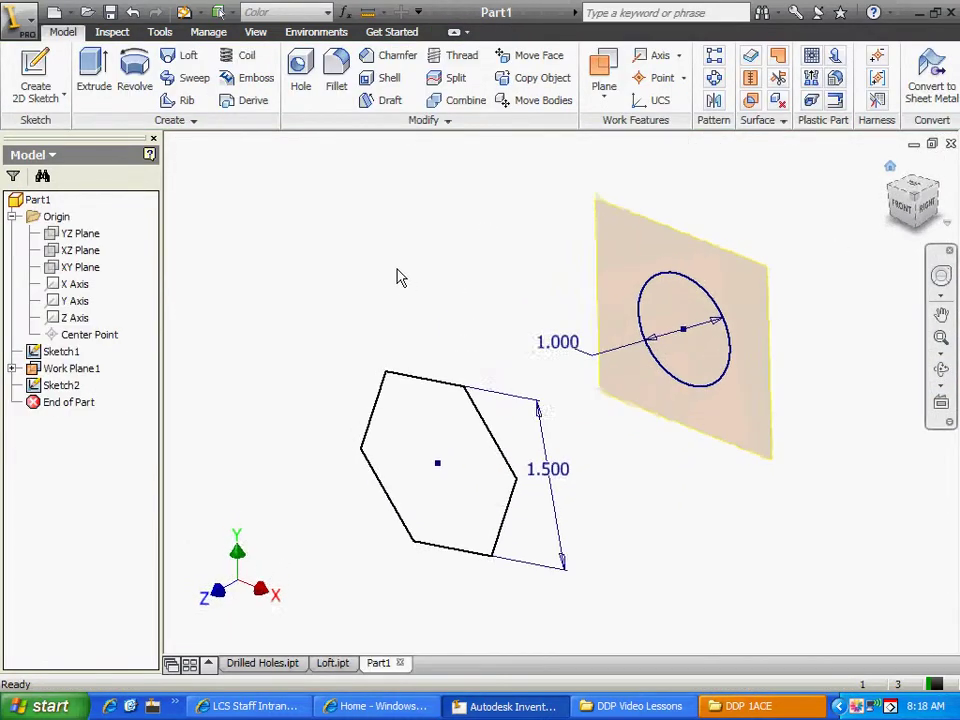
pyautogui.click(606, 74)
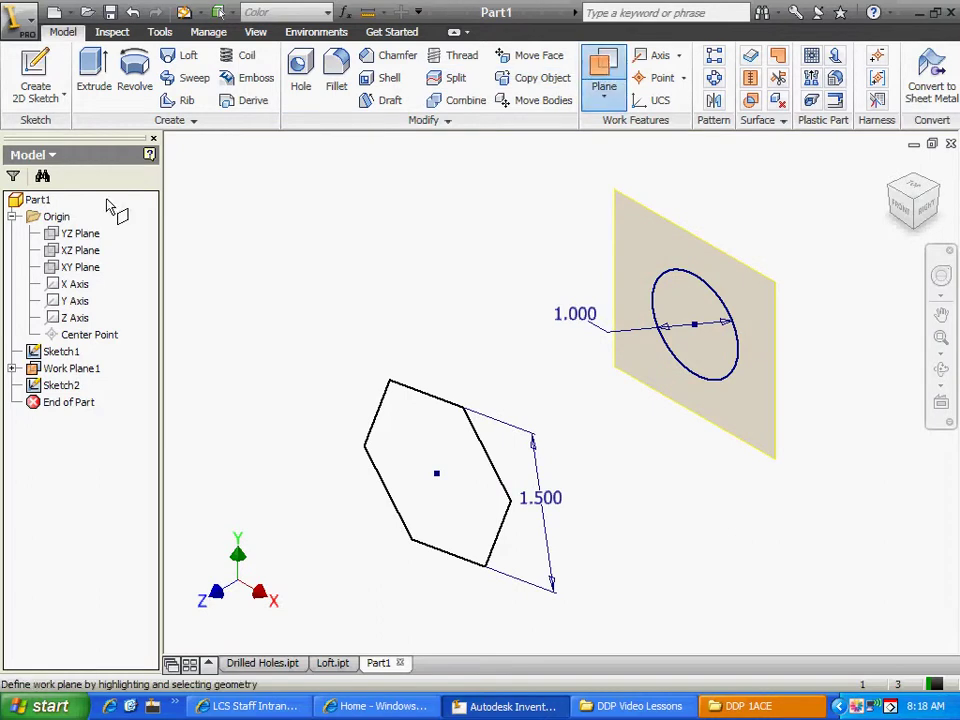
pyautogui.click(70, 236)
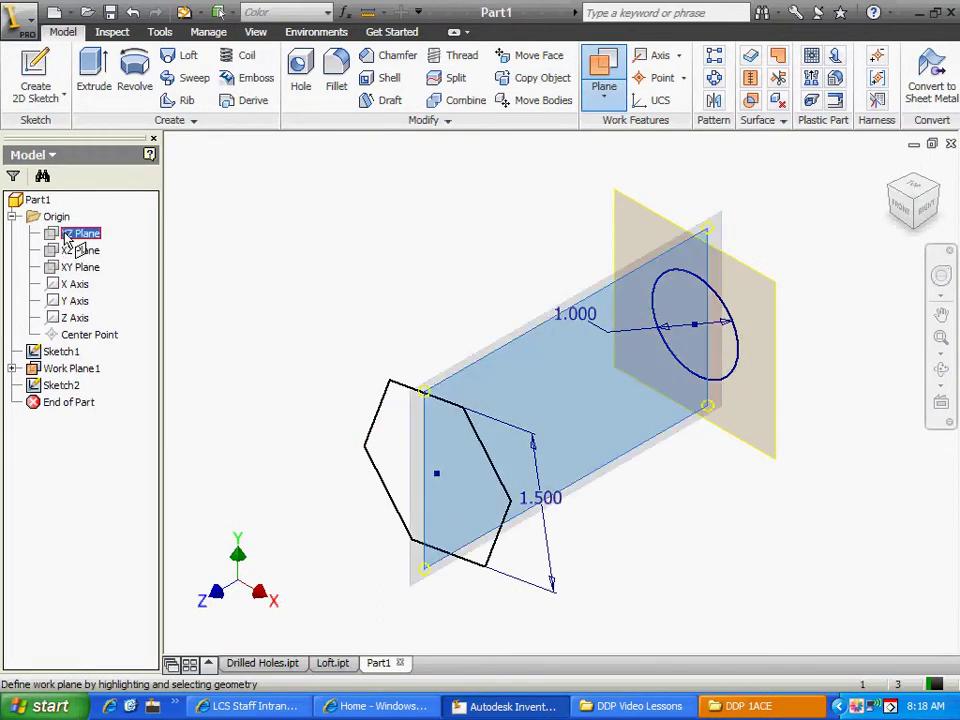
pyautogui.moveTo(533, 333); pyautogui.dragTo(866, 563)
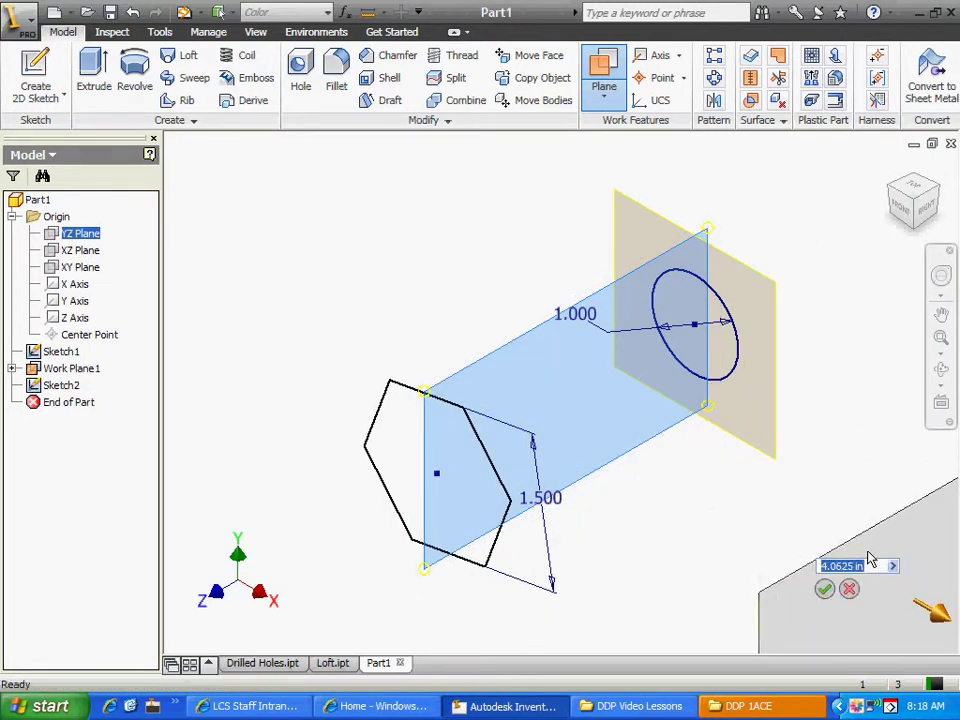
pyautogui.click(824, 588)
# - Sketch a two-point rectangle about 1.65 by 0.52 in on the second work plane, well away from the origin, and finish the sketch
pyautogui.click(35, 72)
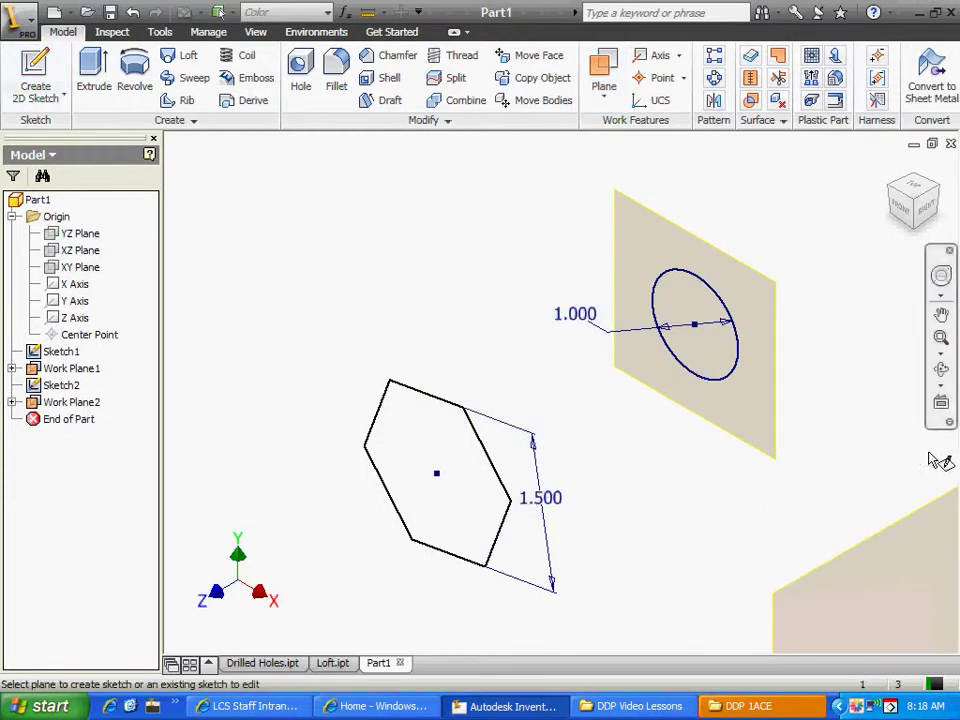
pyautogui.click(920, 507)
pyautogui.moveTo(731, 602)
pyautogui.mouseDown(button='middle')
pyautogui.moveTo(754, 493)
pyautogui.moveTo(771, 205)
pyautogui.mouseUp(button='middle')
pyautogui.moveTo(638, 233); pyautogui.dragTo(606, 424, button='middle')
pyautogui.moveTo(568, 508); pyautogui.dragTo(849, 392, button='middle')
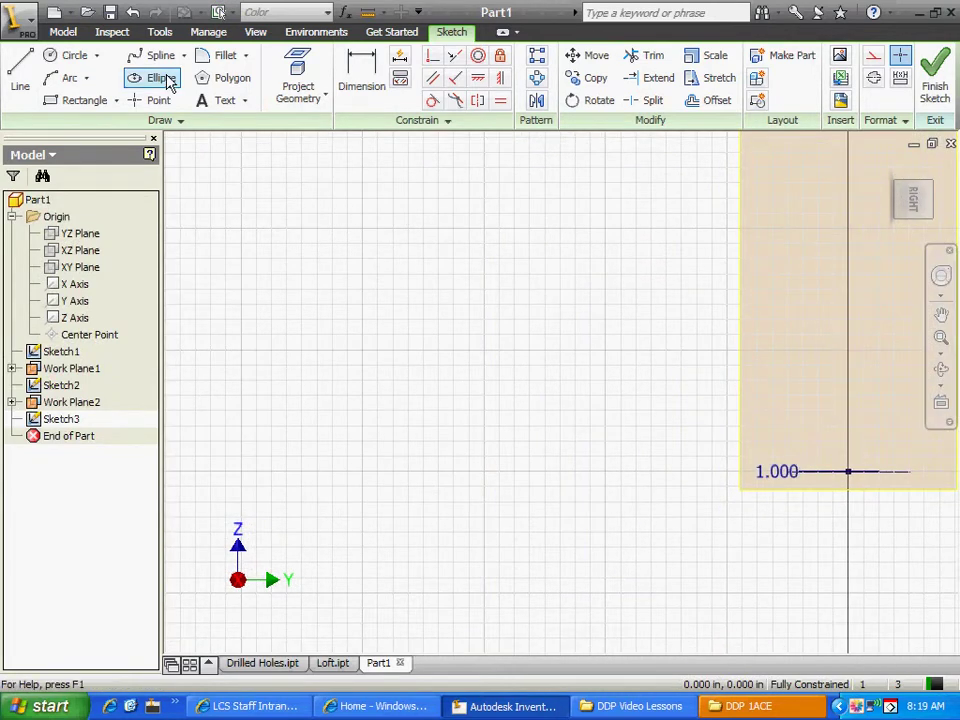
pyautogui.click(68, 100)
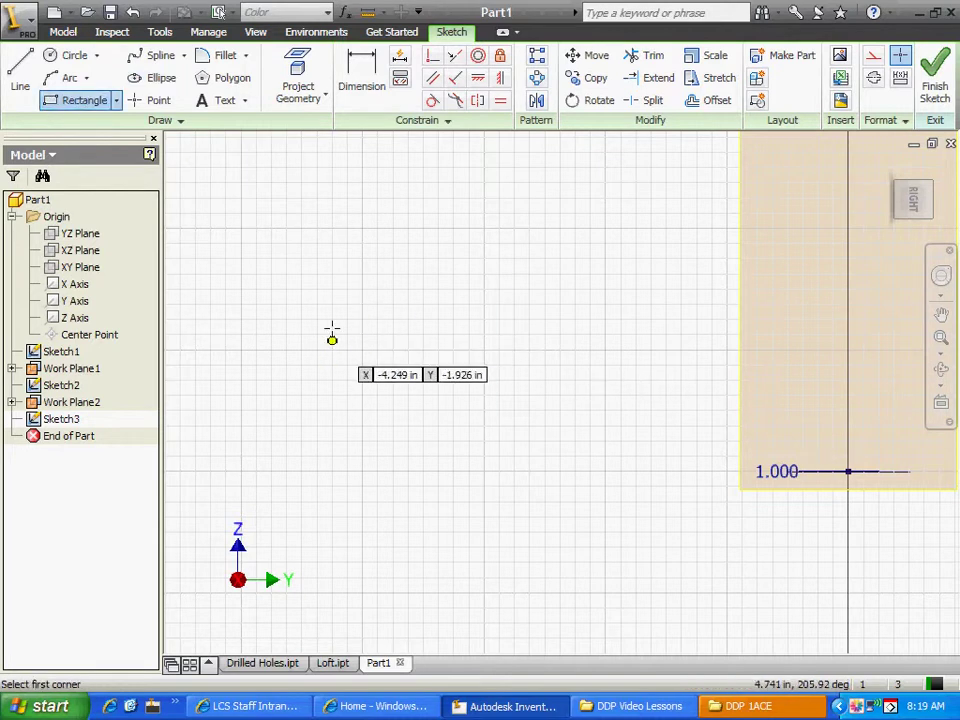
pyautogui.moveTo(343, 579); pyautogui.dragTo(525, 313, button='middle')
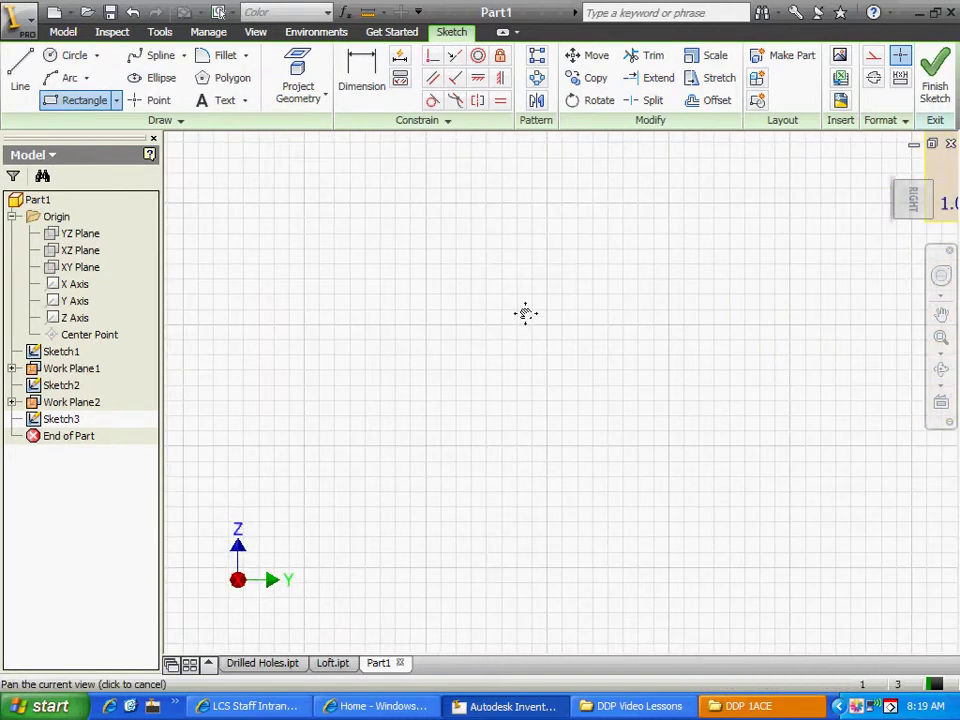
pyautogui.click(324, 325)
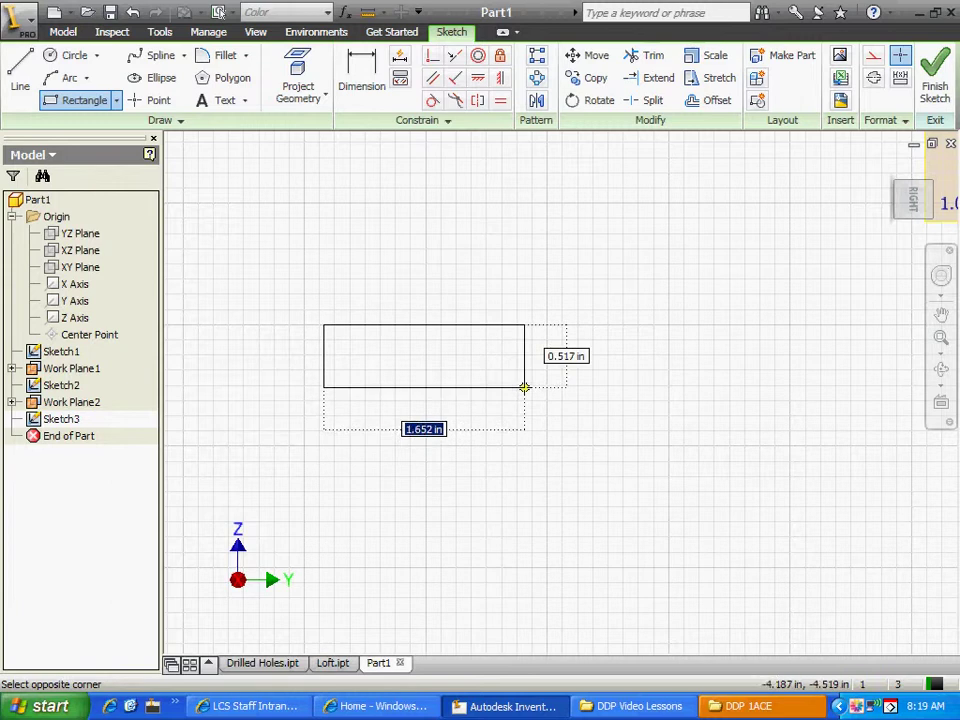
pyautogui.click(524, 387)
pyautogui.rightClick(377, 253)
pyautogui.click(407, 264)
pyautogui.rightClick(371, 210)
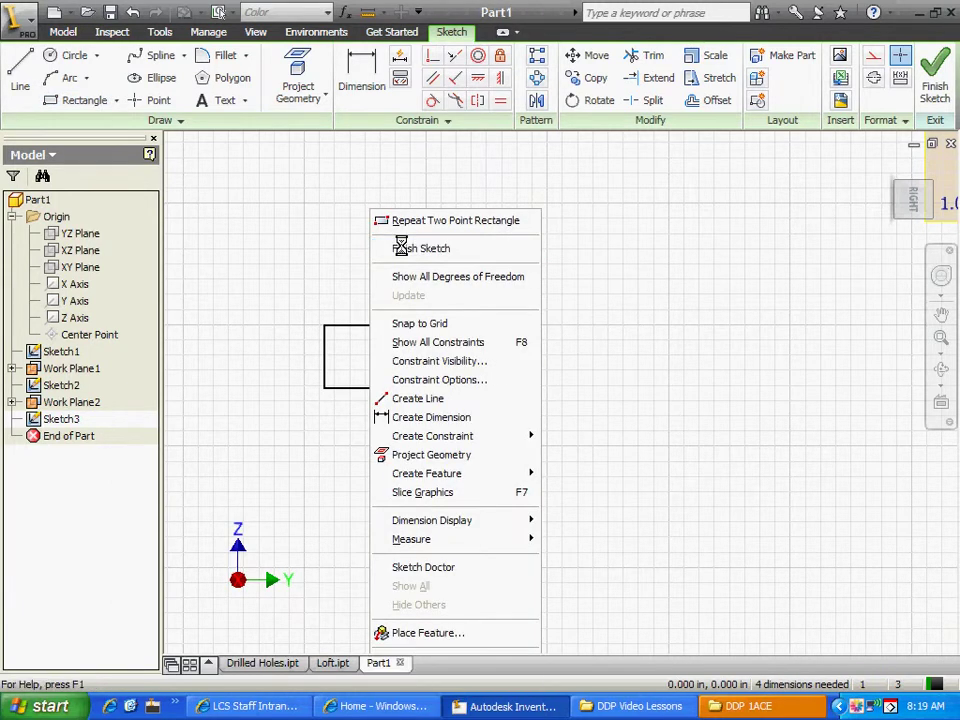
pyautogui.click(403, 249)
# - Loft a solid through the hexagon, circle and rectangle sketches, adding them as sections in that order
pyautogui.scroll(-3, 536, 388)
pyautogui.moveTo(628, 435); pyautogui.dragTo(509, 418, button='middle')
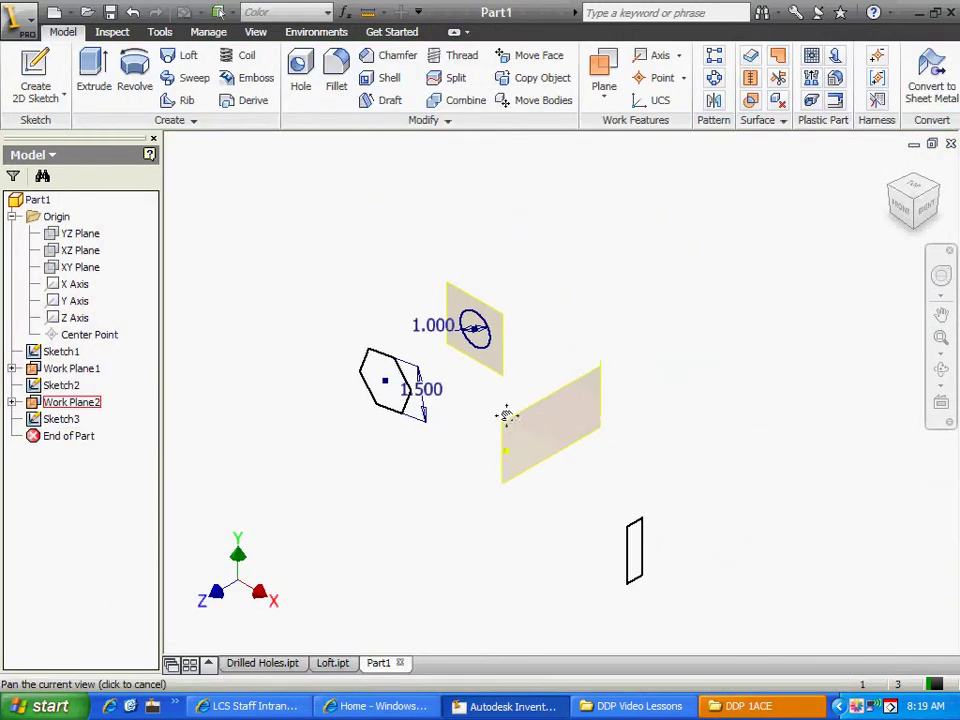
pyautogui.click(941, 369)
pyautogui.moveTo(840, 382)
pyautogui.mouseDown()
pyautogui.moveTo(656, 414)
pyautogui.moveTo(489, 418)
pyautogui.moveTo(469, 553)
pyautogui.moveTo(499, 652)
pyautogui.moveTo(516, 499)
pyautogui.moveTo(664, 349)
pyautogui.moveTo(742, 429)
pyautogui.moveTo(744, 454)
pyautogui.mouseUp()
pyautogui.rightClick(388, 296)
pyautogui.click(420, 306)
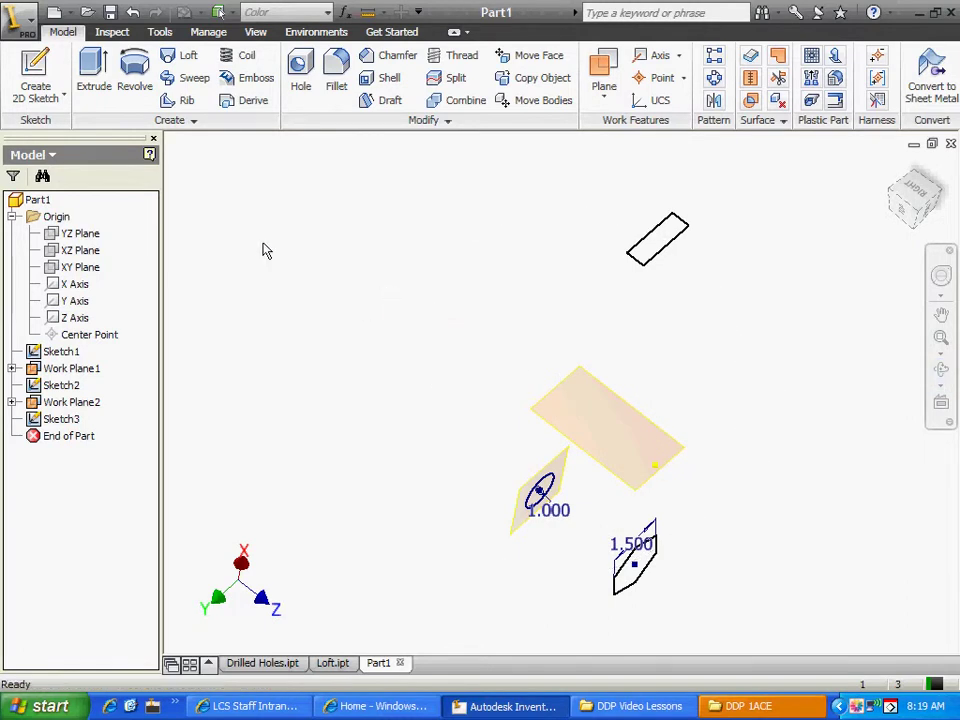
pyautogui.rightClick(263, 244)
pyautogui.click(180, 55)
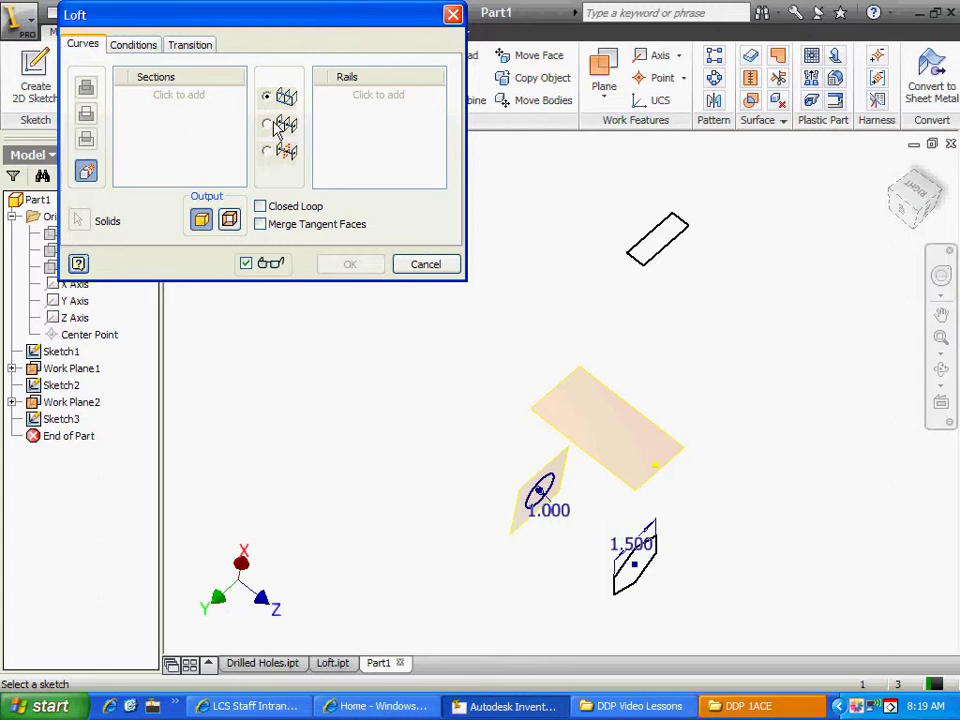
pyautogui.click(174, 105)
pyautogui.click(648, 566)
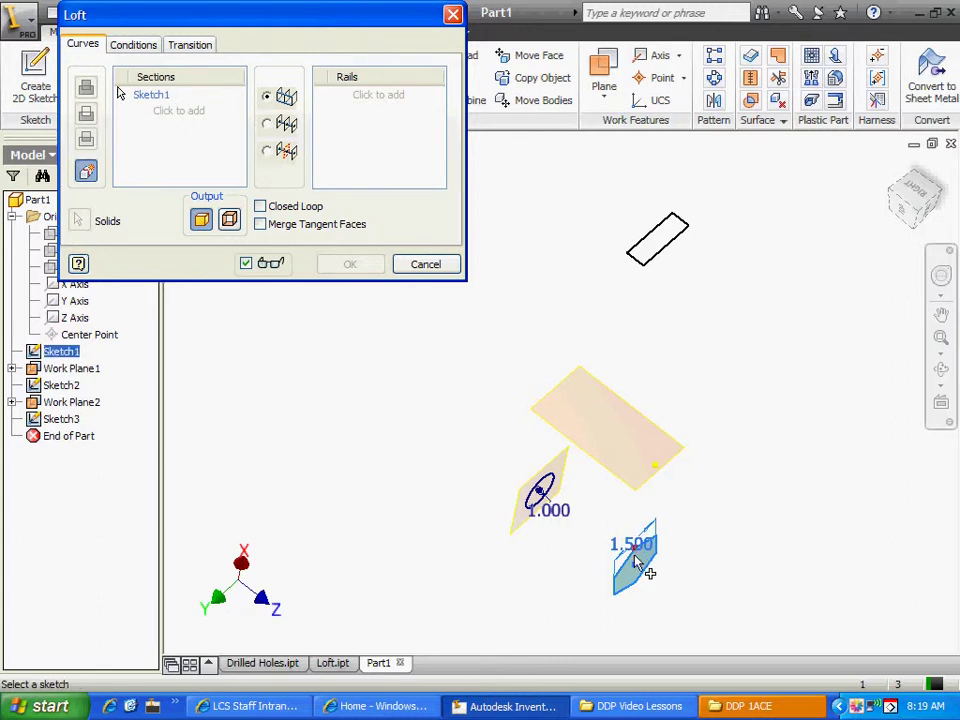
pyautogui.click(180, 111)
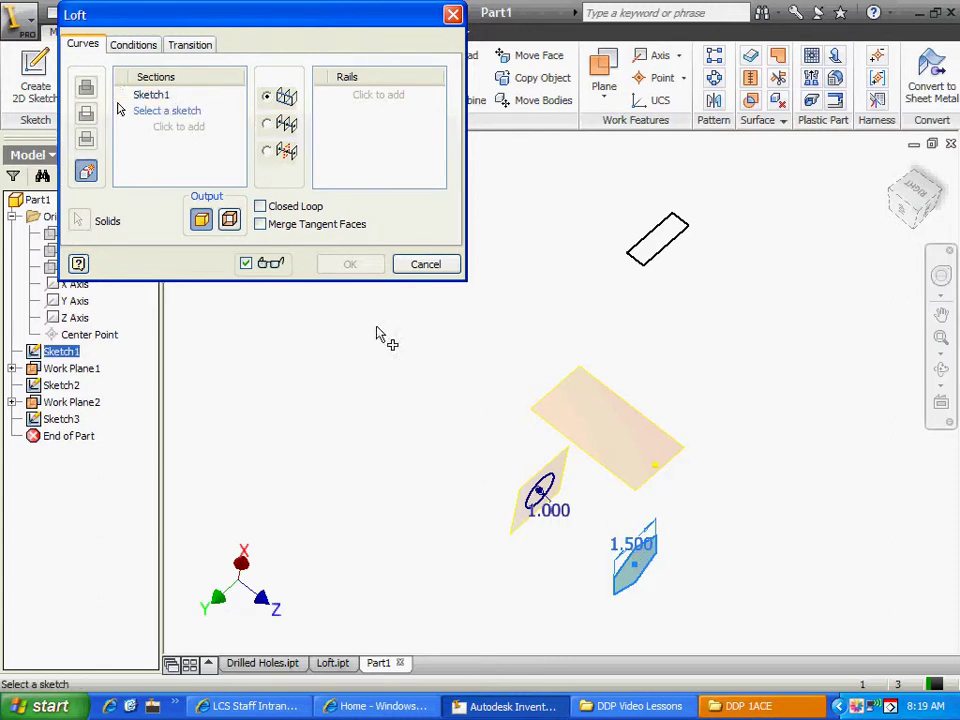
pyautogui.click(541, 491)
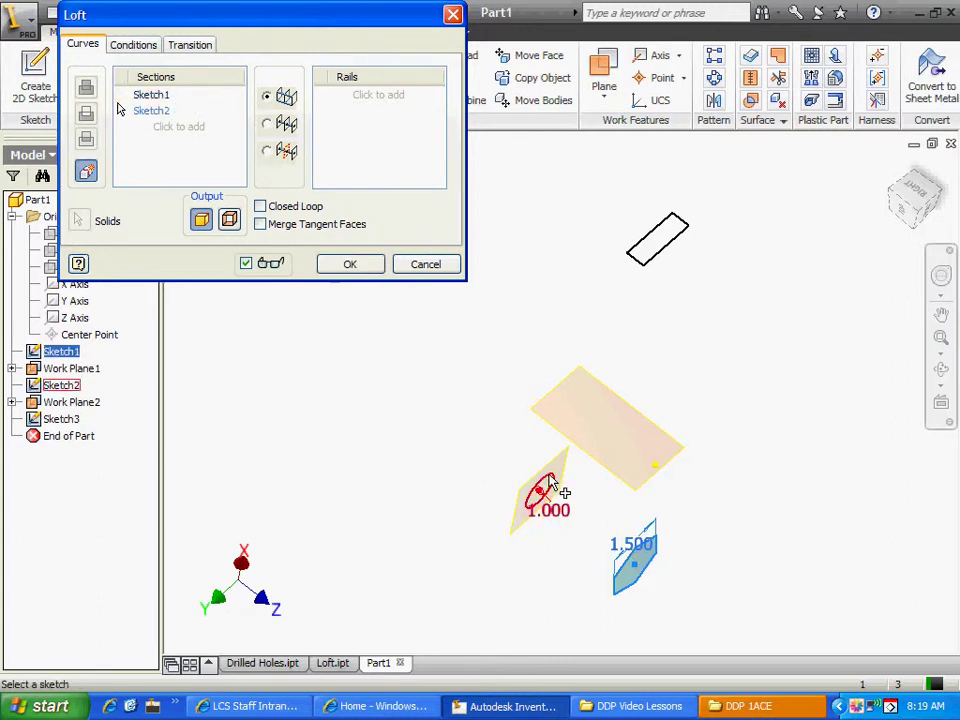
pyautogui.click(180, 127)
pyautogui.click(652, 243)
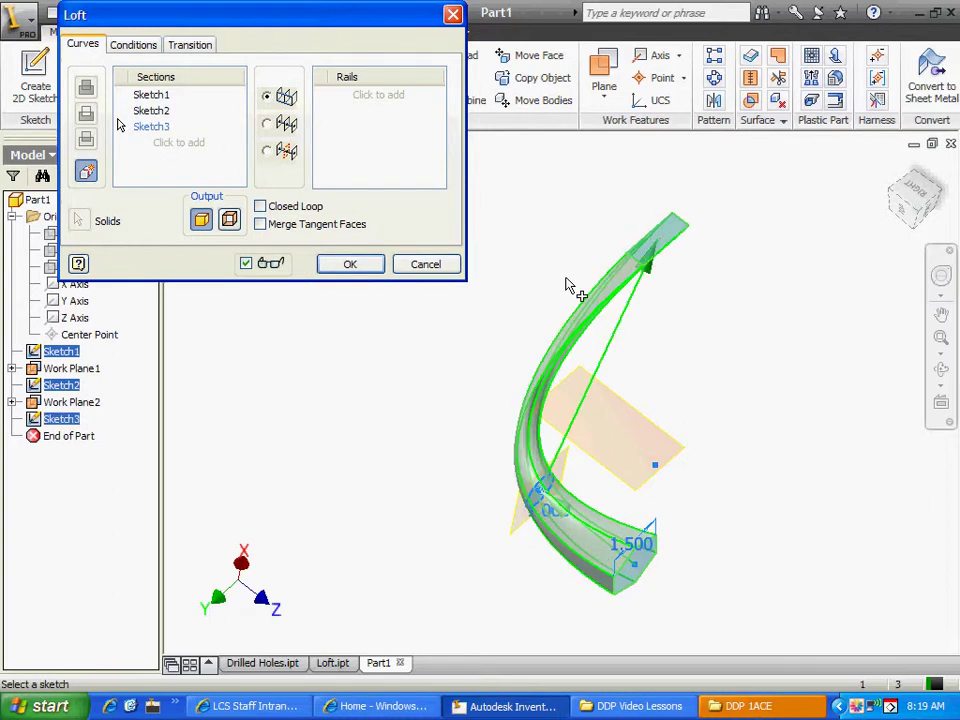
pyautogui.click(349, 264)
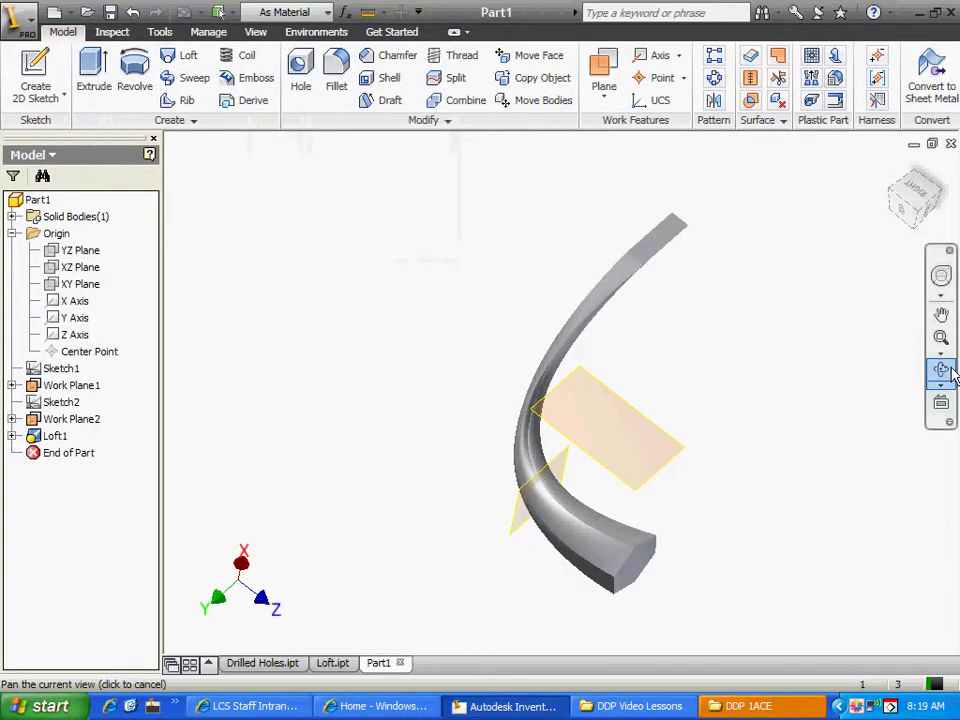
# - Examine the curved loft's transition from hexagon through circle to rectangle from several angles
pyautogui.click(941, 370)
pyautogui.moveTo(776, 428); pyautogui.dragTo(574, 386)
pyautogui.moveTo(632, 374); pyautogui.dragTo(893, 507)
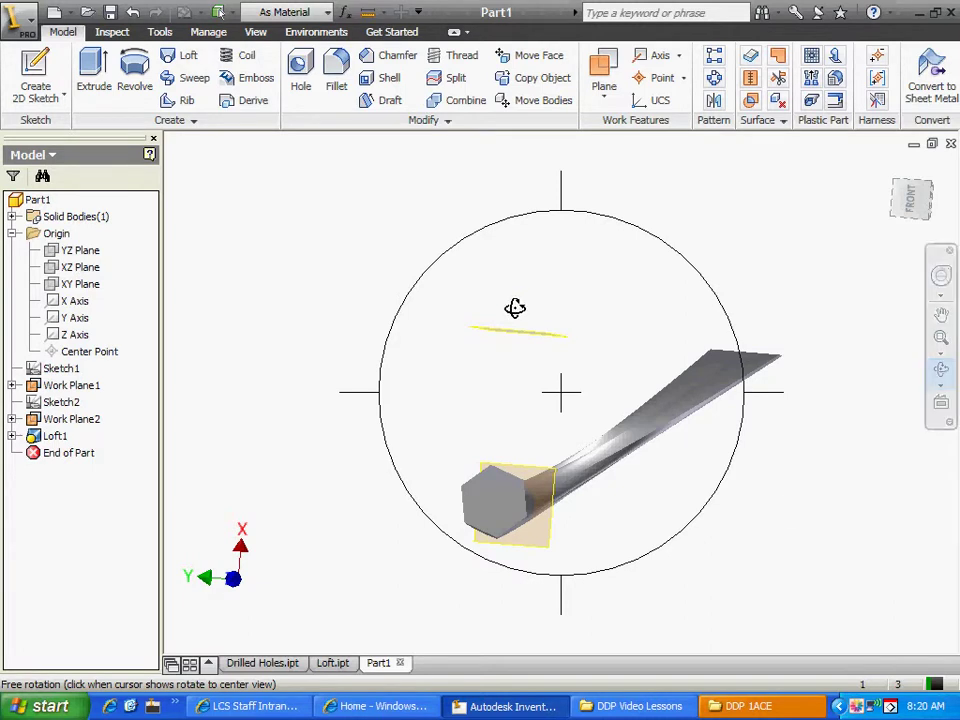
pyautogui.moveTo(610, 340); pyautogui.dragTo(519, 441)
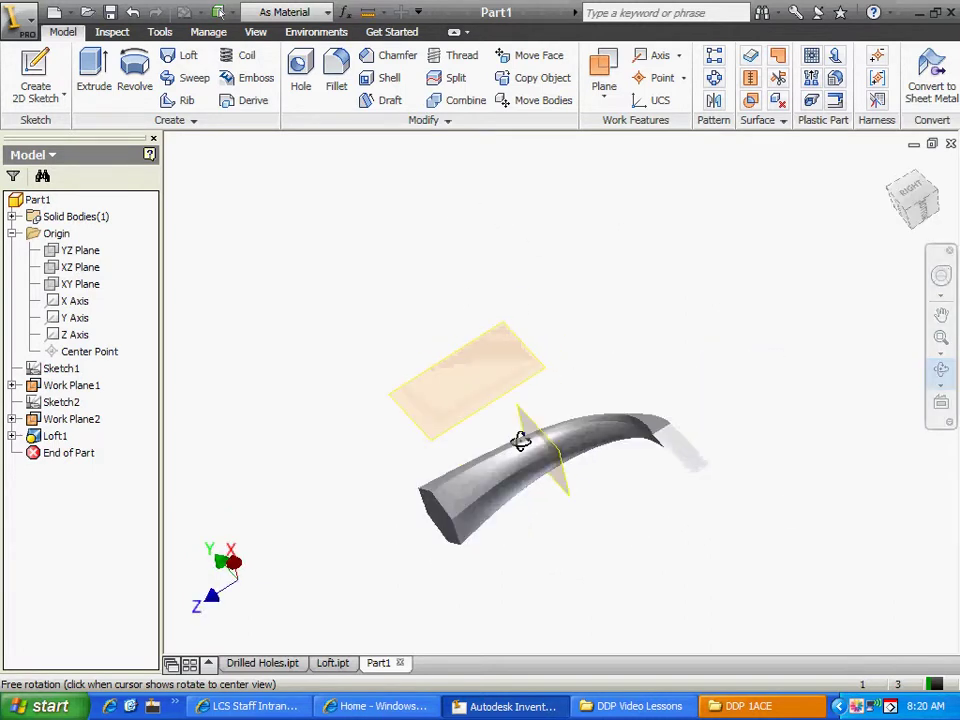